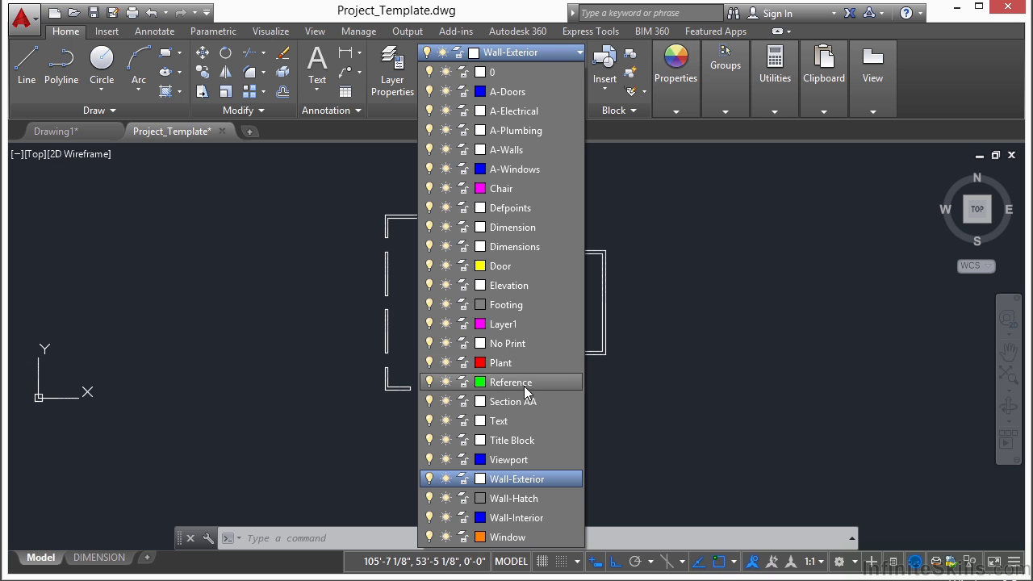
# - On the Wall-Hatch layer, hatch inside the upper-left L-shaped exterior wall with the ANSI31 pattern at a 30-degree angle
pyautogui.click(527, 498)
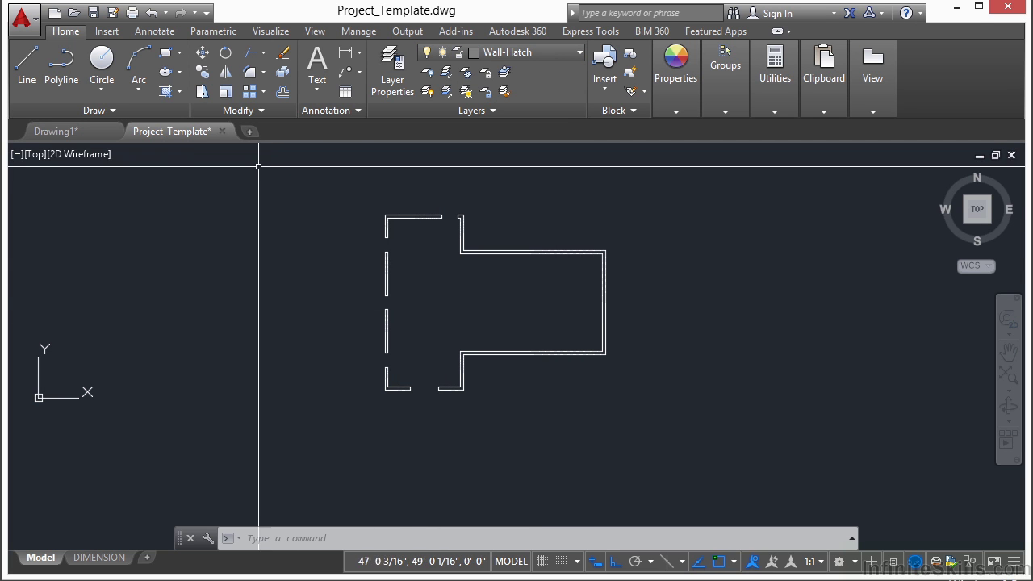
pyautogui.click(165, 92)
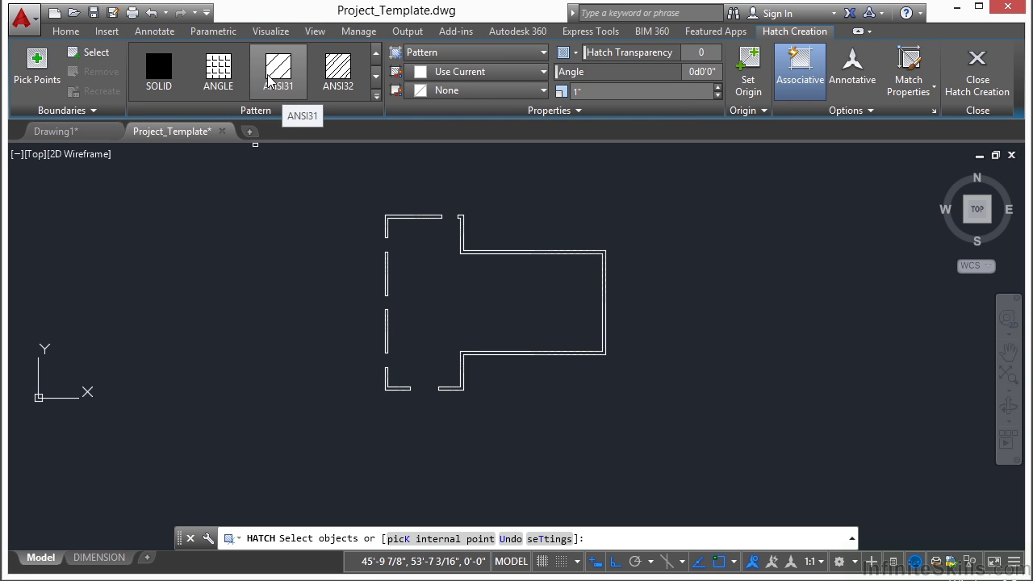
pyautogui.click(572, 73)
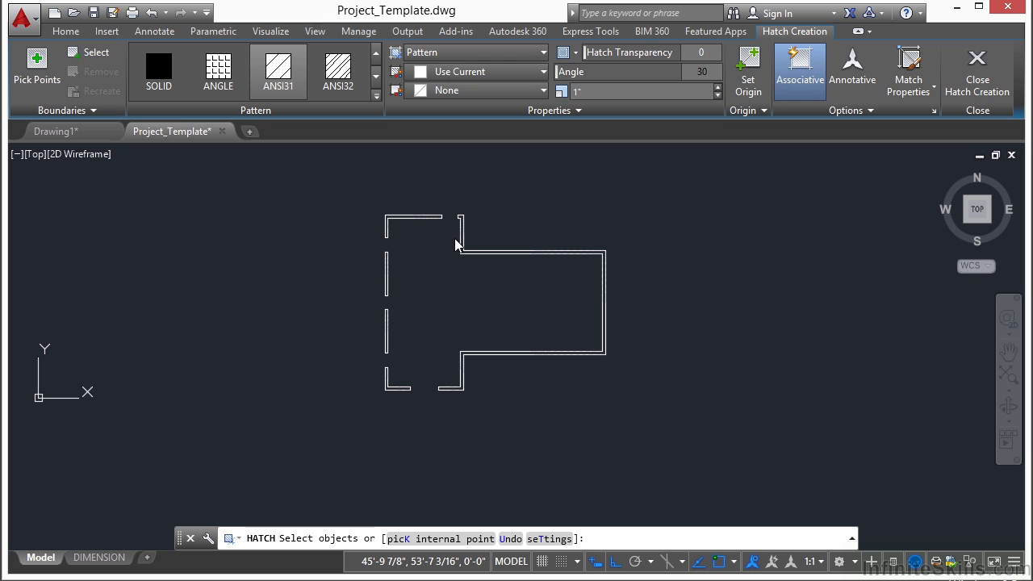
pyautogui.scroll(5, 414, 216)
pyautogui.click(38, 64)
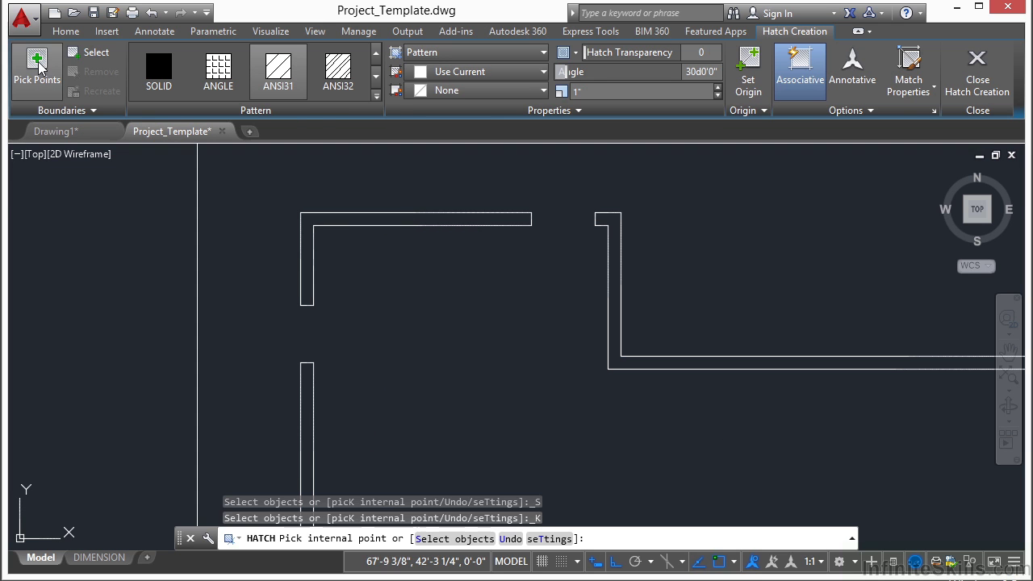
pyautogui.click(356, 216)
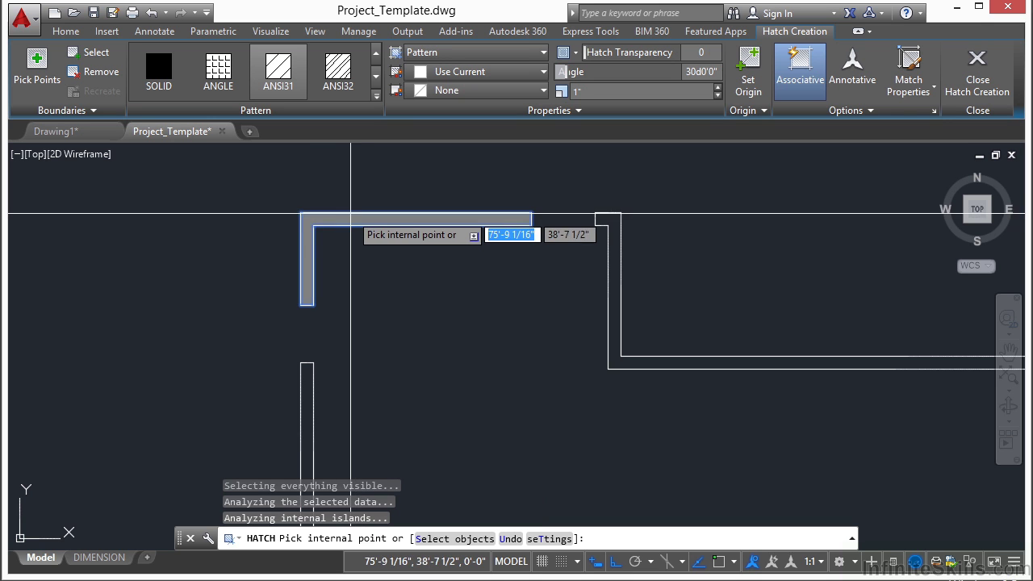
# - Set the hatch pattern scale to 20
pyautogui.scroll(4, 350, 217)
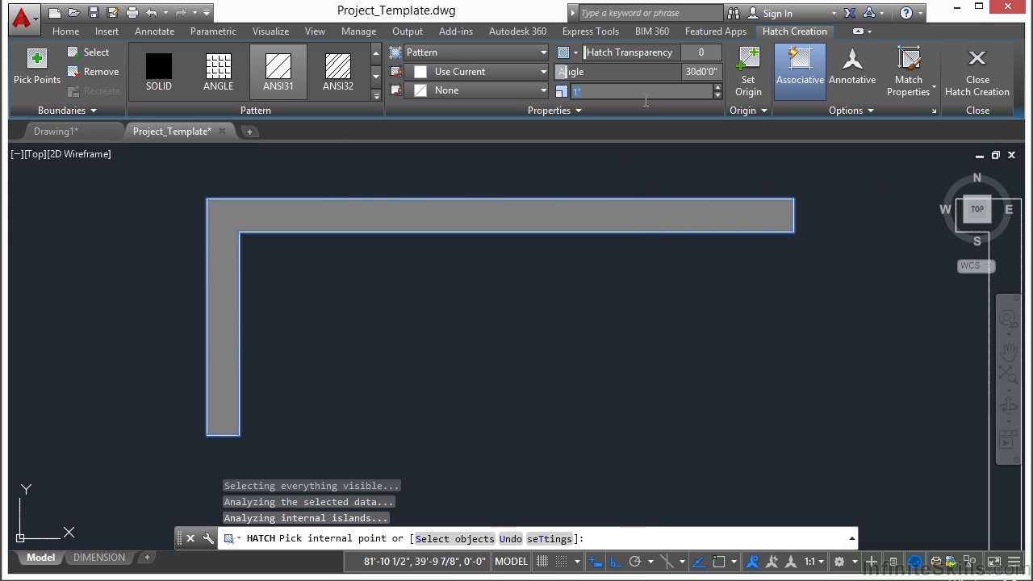
pyautogui.write('10')
pyautogui.press('Tab')
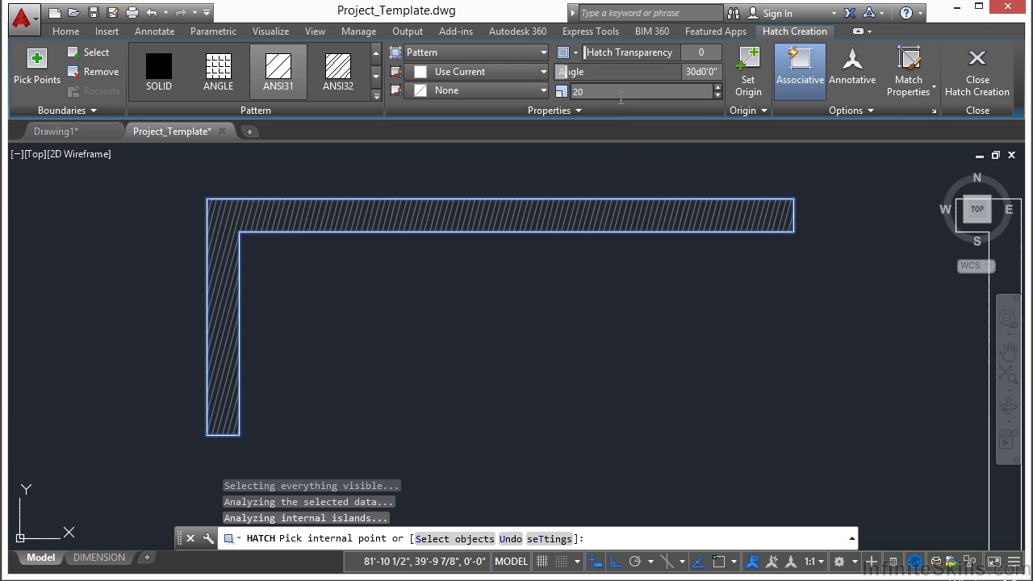
pyautogui.press('Tab')
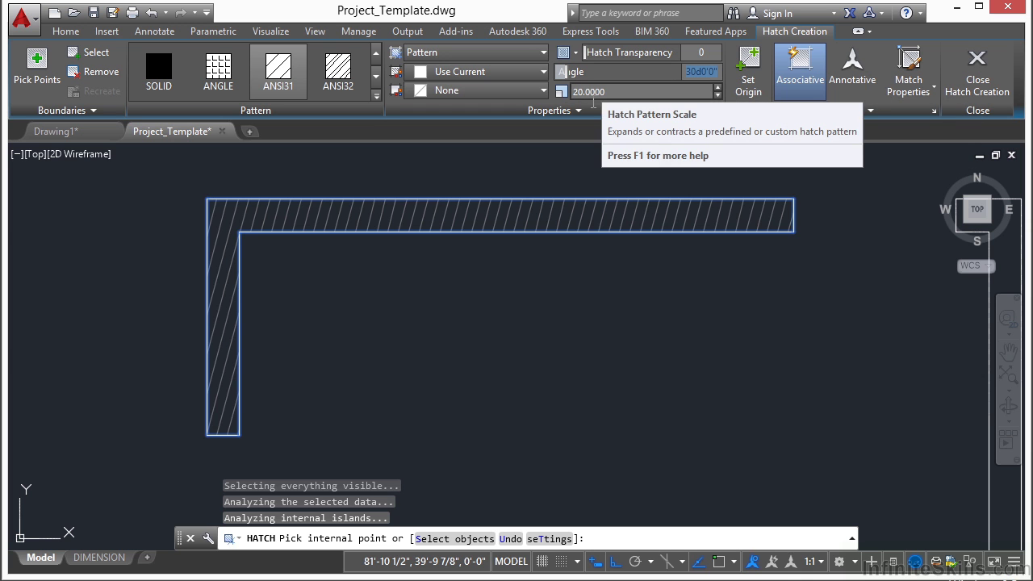
# - Try to add the long stepped exterior wall to the hatch from a point inside its upper vertical segment
pyautogui.click(38, 66)
pyautogui.scroll(-4, 318, 210)
pyautogui.scroll(4, 645, 242)
pyautogui.click(512, 262)
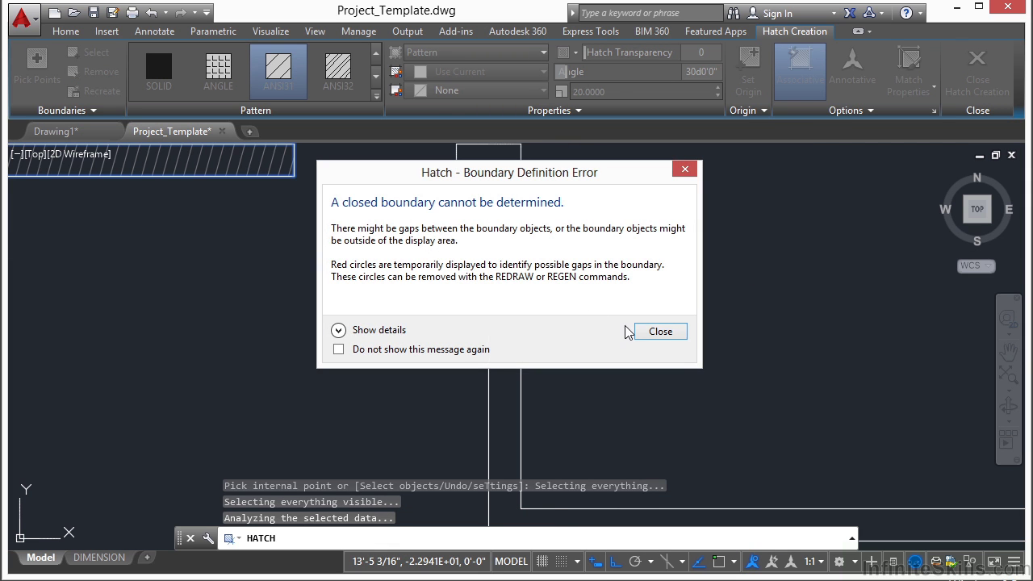
pyautogui.click(666, 332)
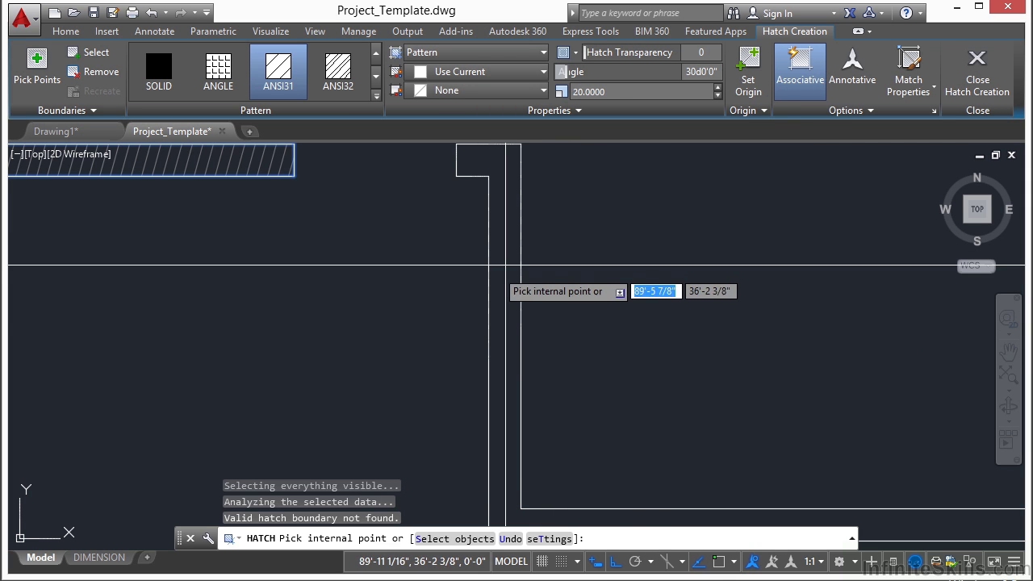
# - Add the long stepped exterior wall to the hatch by picking inside its short upper end
pyautogui.scroll(-2, 436, 290)
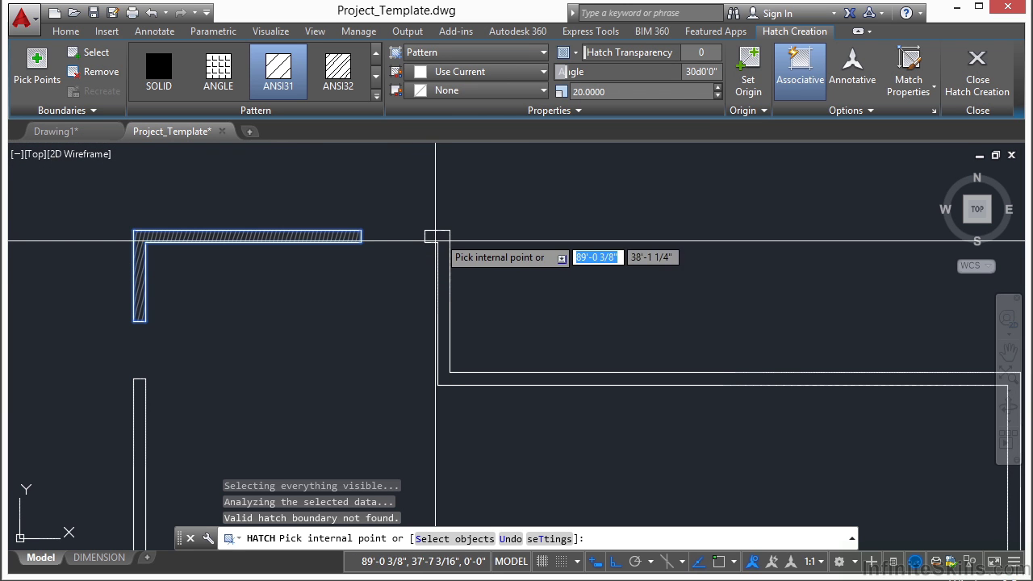
pyautogui.click(444, 235)
pyautogui.scroll(-1, 602, 228)
pyautogui.scroll(-3, 602, 229)
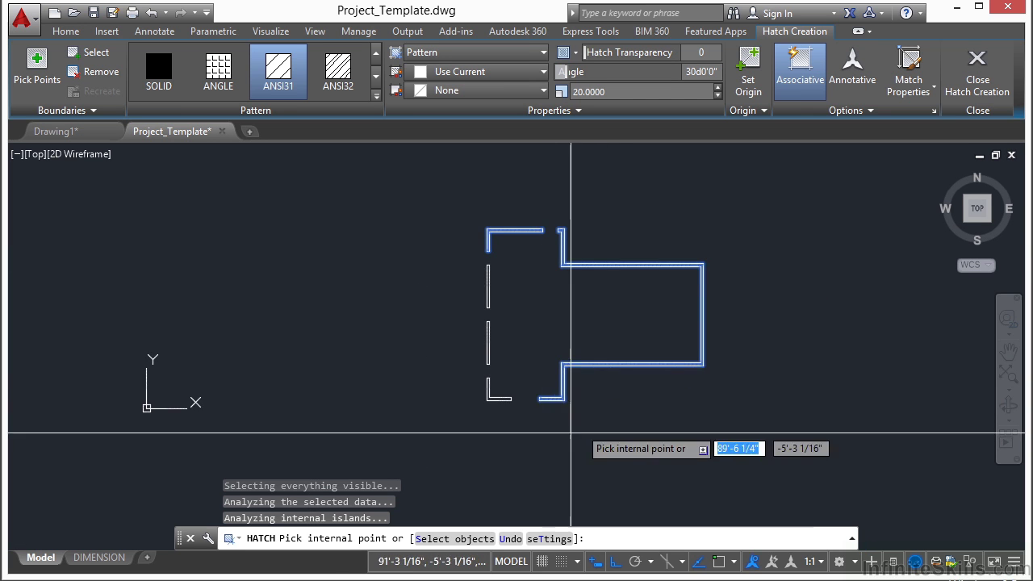
# - Add the lower-left L-shaped exterior wall to the hatch
pyautogui.scroll(4, 542, 369)
pyautogui.scroll(-2, 561, 318)
pyautogui.moveTo(377, 337); pyautogui.dragTo(491, 291, button='middle')
pyautogui.scroll(4, 414, 350)
pyautogui.click(419, 343)
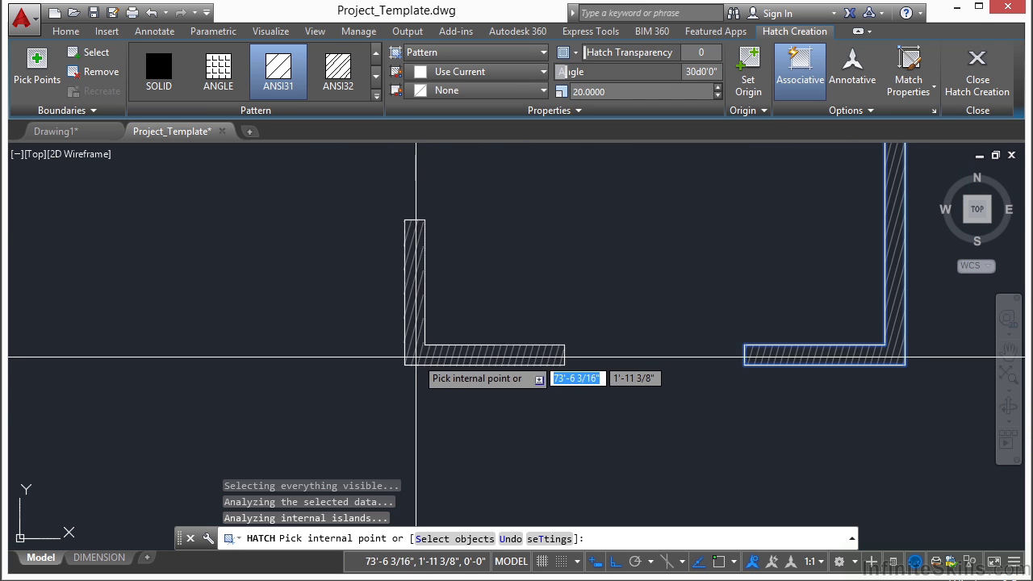
pyautogui.scroll(-2, 336, 380)
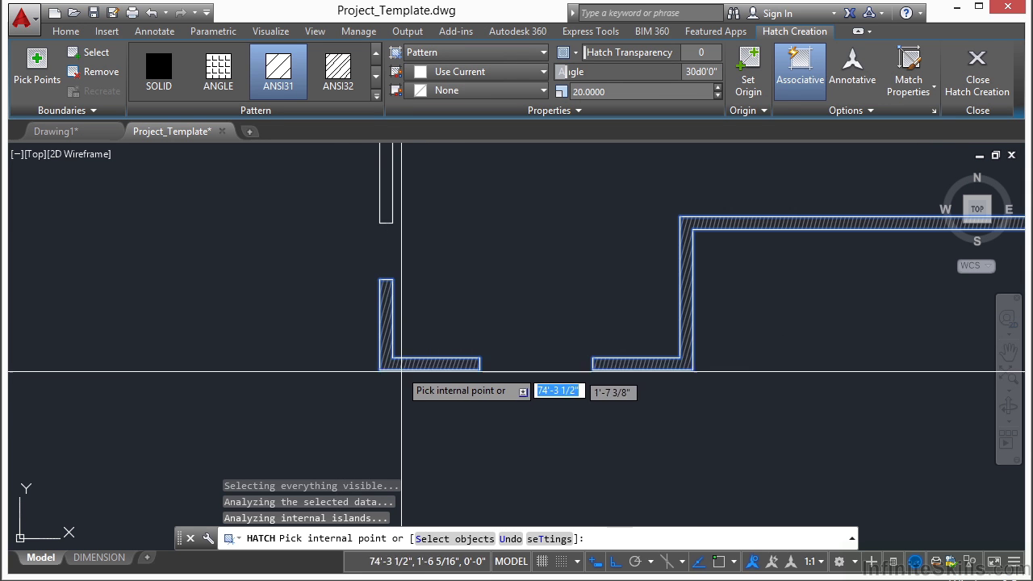
# - Add the two straight wall segments along the plan's west side to the hatch and finish the command
pyautogui.scroll(-2, 464, 262)
pyautogui.scroll(4, 416, 262)
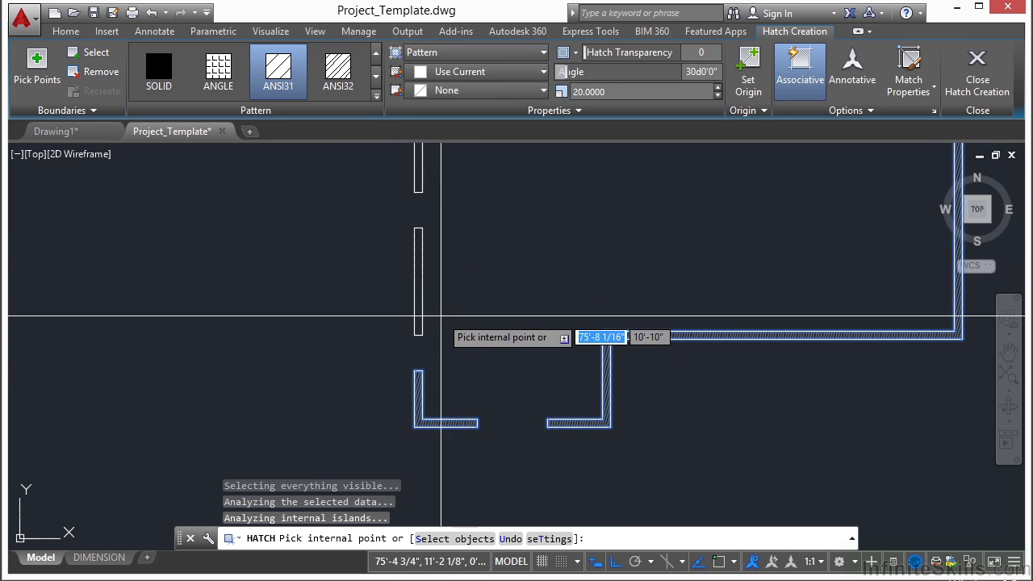
pyautogui.click(421, 260)
pyautogui.moveTo(489, 200); pyautogui.dragTo(508, 453, button='middle')
pyautogui.click(441, 323)
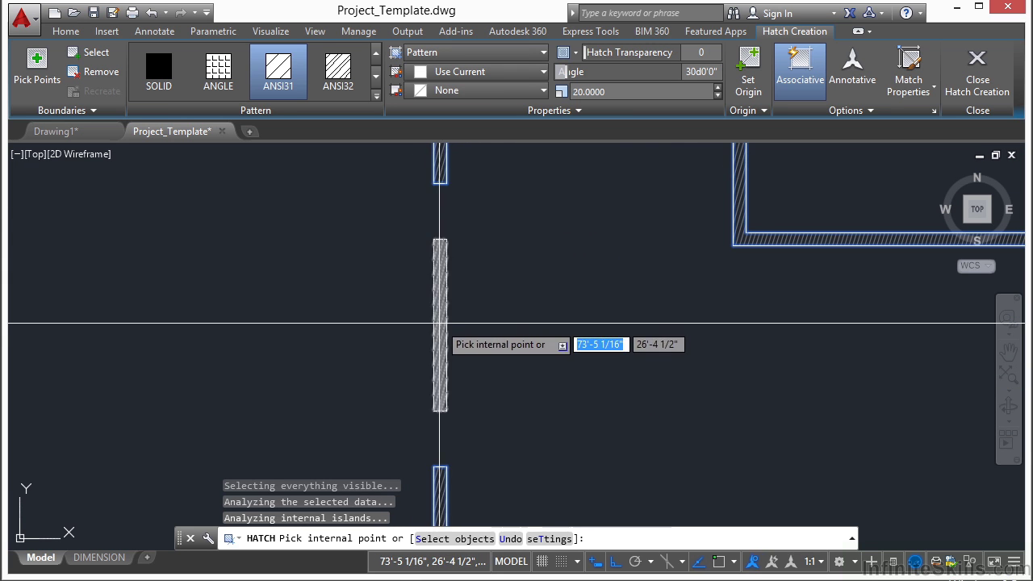
pyautogui.scroll(-3, 280, 321)
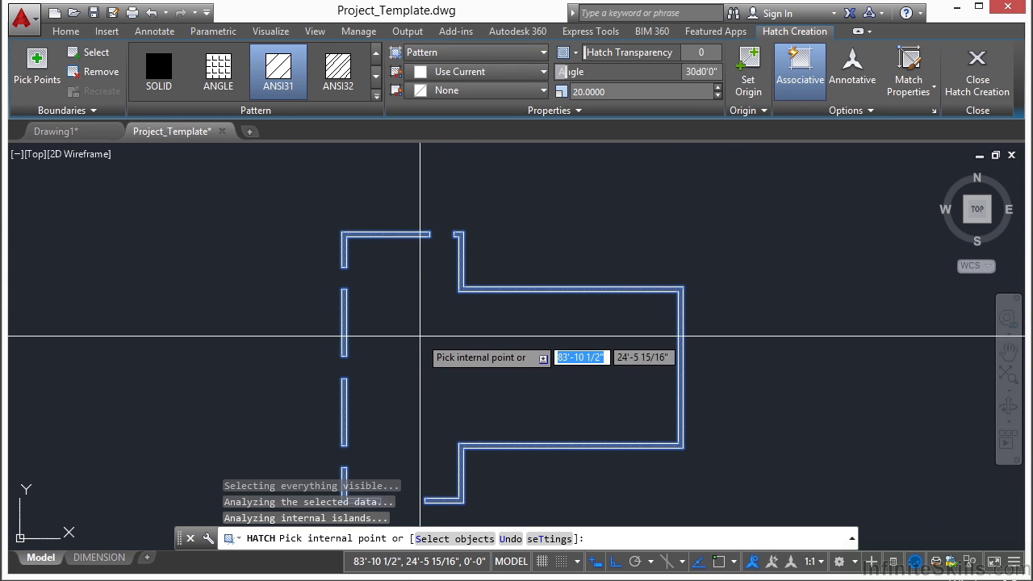
pyautogui.press('Return')
pyautogui.moveTo(450, 372); pyautogui.dragTo(441, 304, button='middle')
pyautogui.scroll(8, 494, 236)
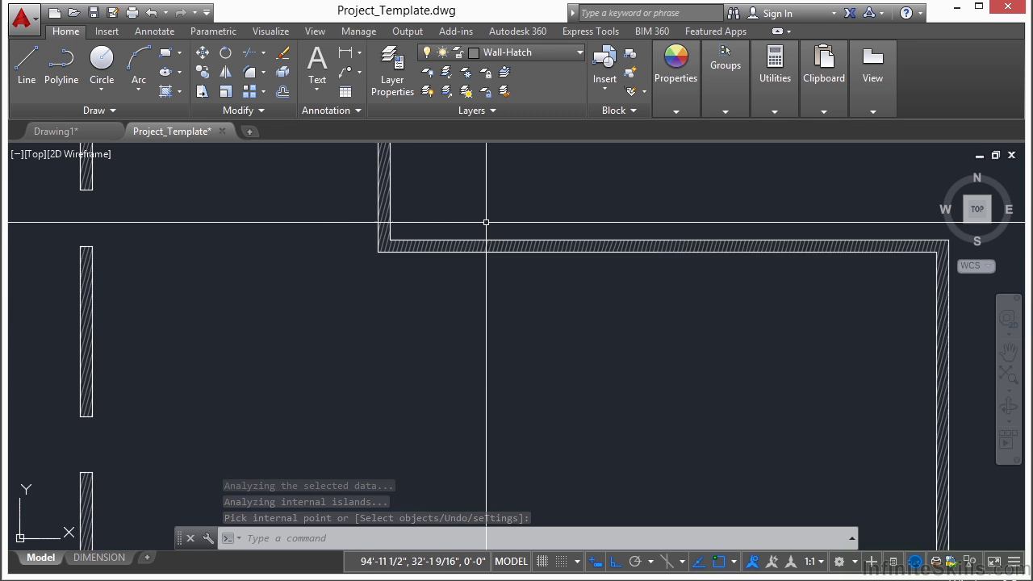
pyautogui.scroll(-8, 492, 242)
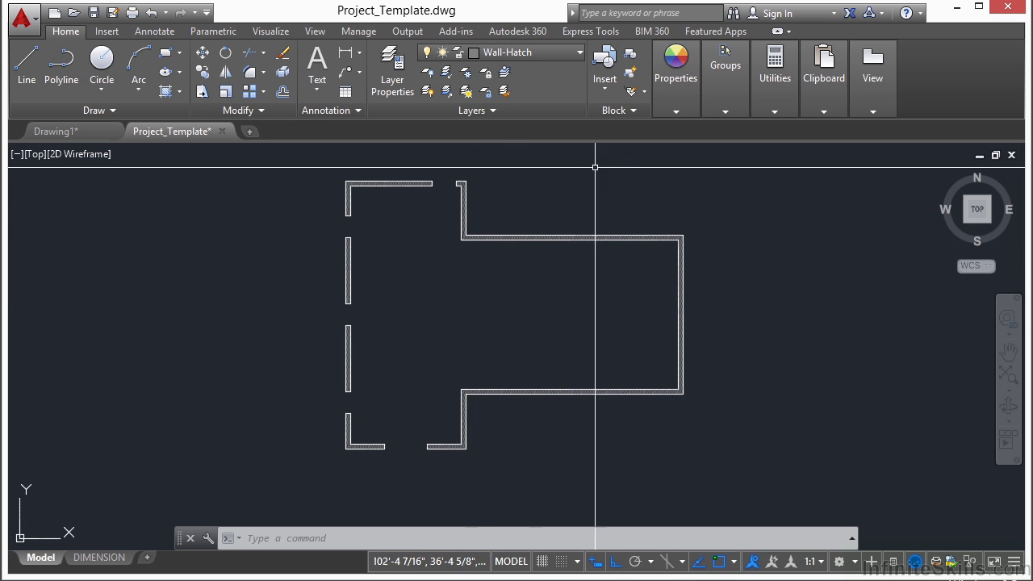
# - On the Wall-Interior layer, draw a vertical line joining the two corners where the east wing meets the main block
pyautogui.click(577, 54)
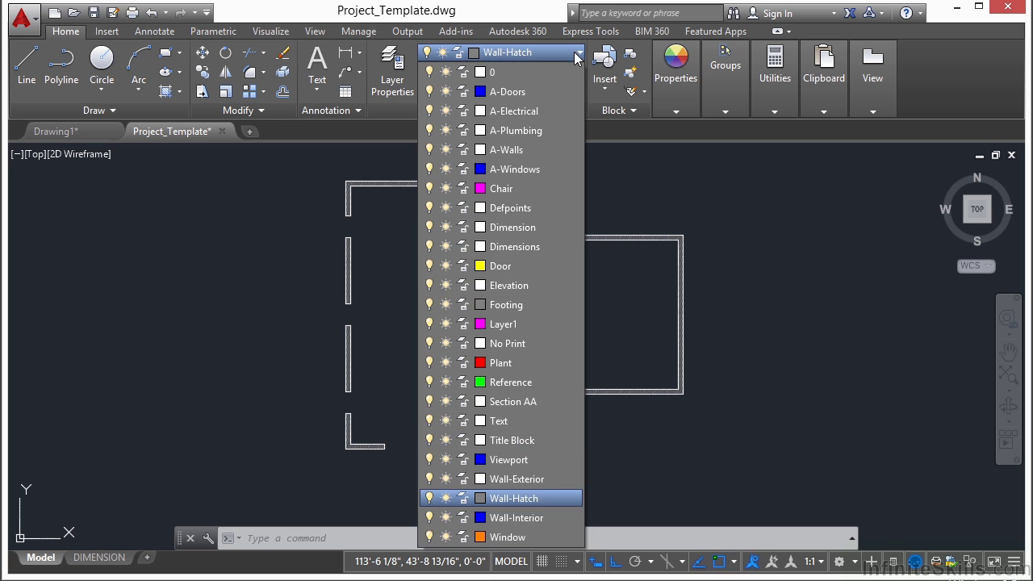
pyautogui.click(528, 519)
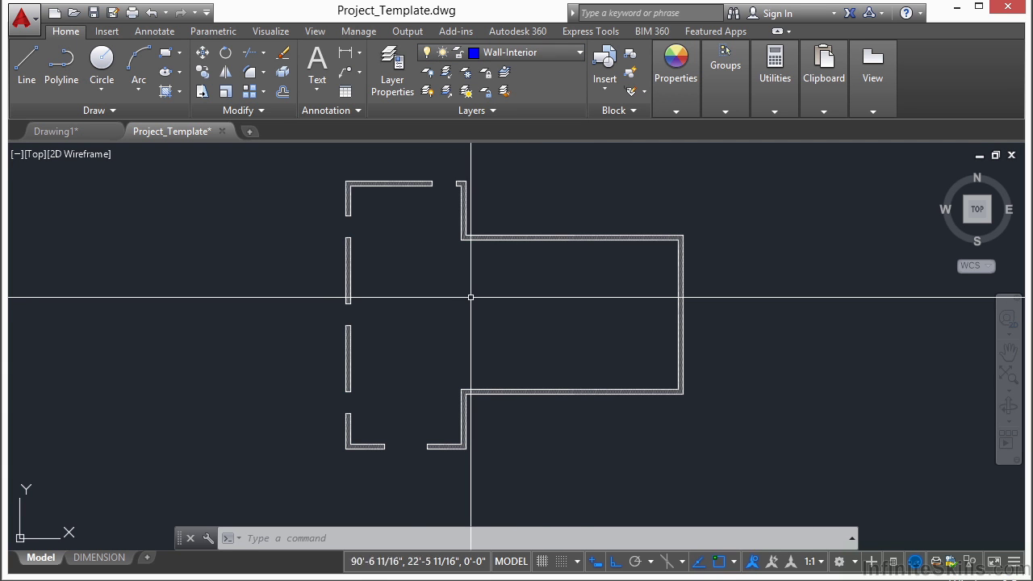
pyautogui.write('L')
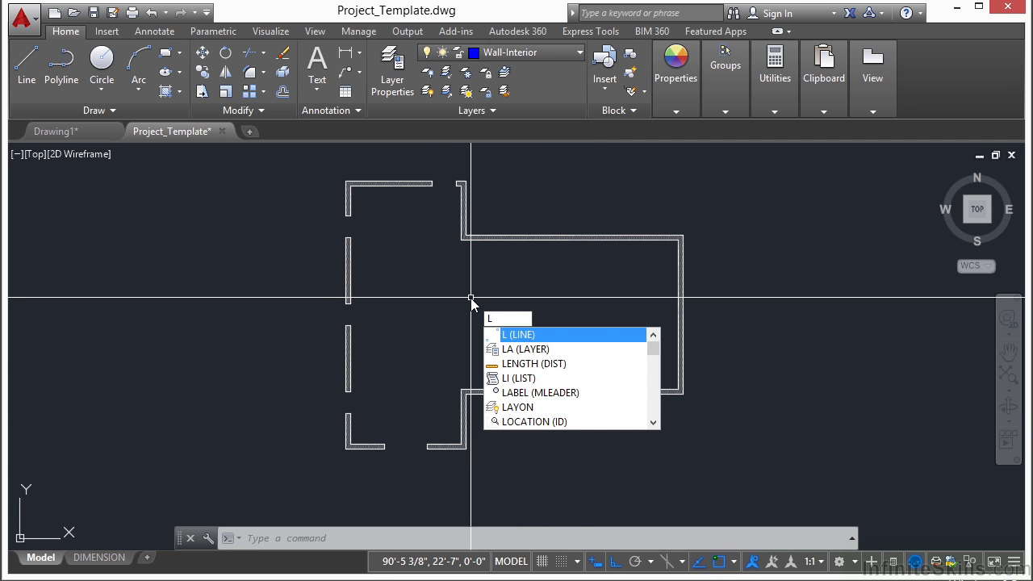
pyautogui.press('Return')
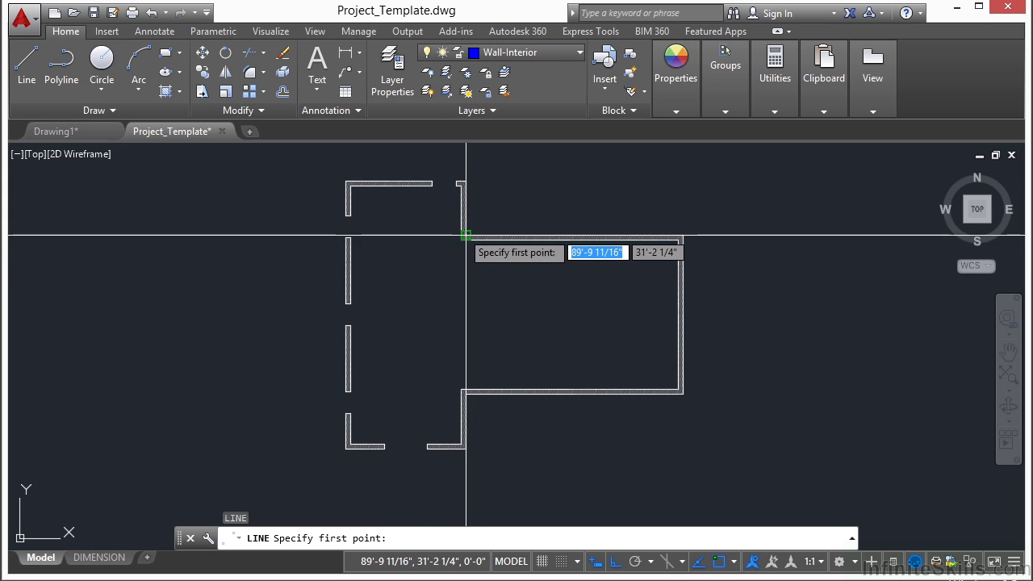
pyautogui.scroll(5, 466, 235)
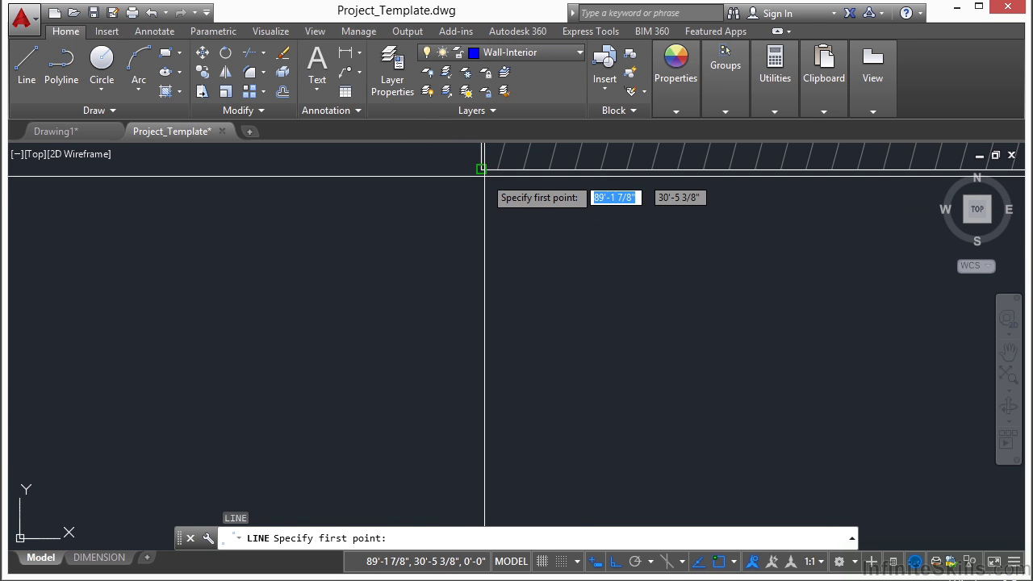
pyautogui.click(484, 178)
pyautogui.scroll(-3, 468, 210)
pyautogui.moveTo(479, 421)
pyautogui.mouseDown(button='middle')
pyautogui.moveTo(487, 370)
pyautogui.moveTo(468, 156)
pyautogui.mouseUp(button='middle')
pyautogui.scroll(9, 459, 326)
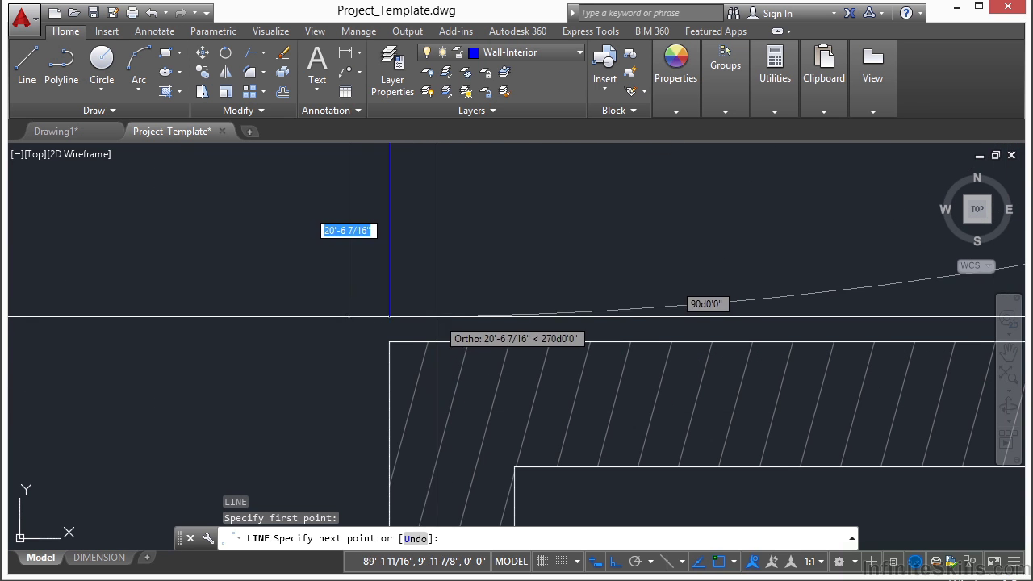
pyautogui.click(390, 342)
pyautogui.press('Return')
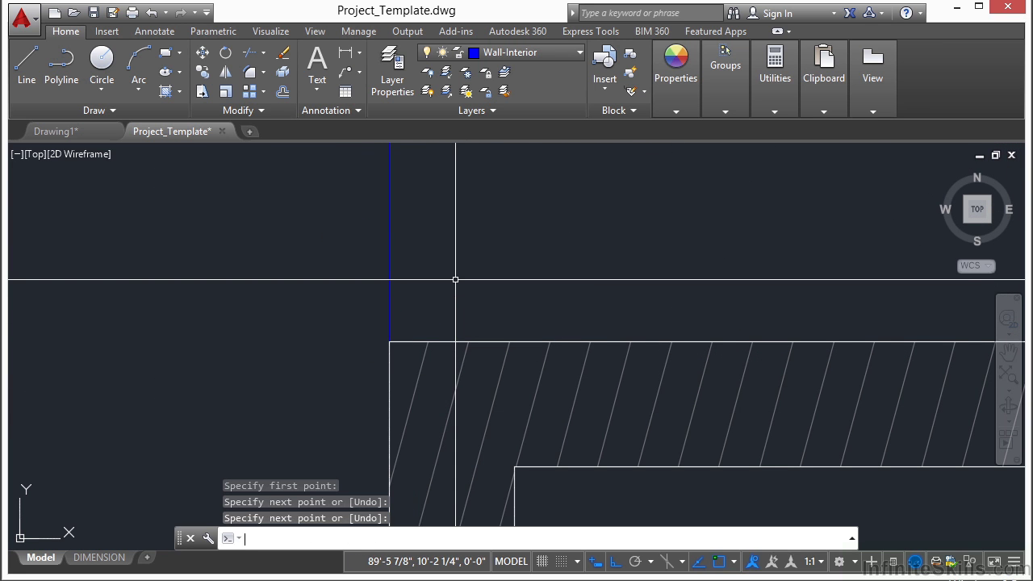
# - Offset the vertical interior wall line 6" toward the east wing to form the wall's second face
pyautogui.scroll(-8, 455, 280)
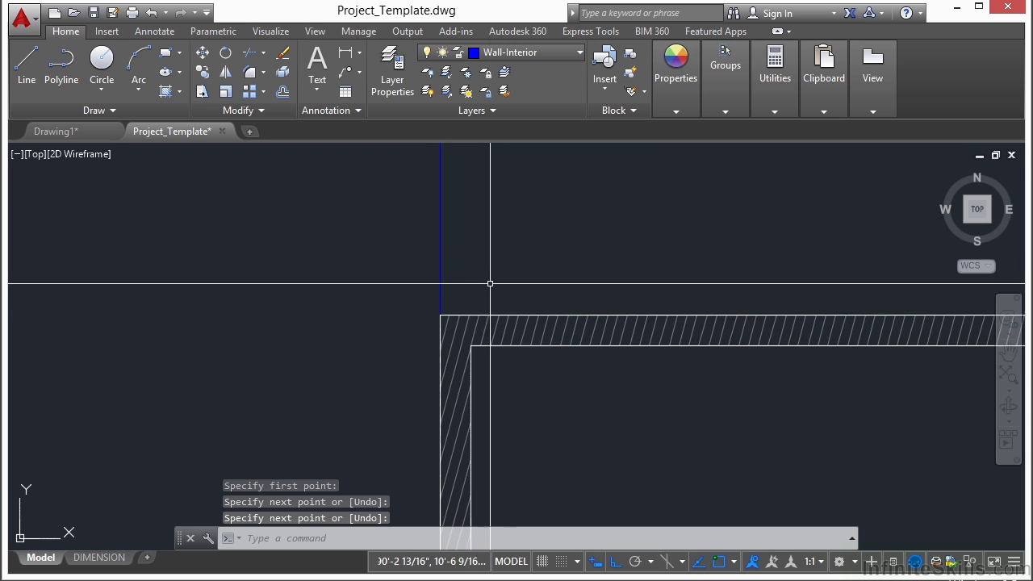
pyautogui.moveTo(473, 240); pyautogui.dragTo(476, 385, button='middle')
pyautogui.write('o')
pyautogui.press('Return')
pyautogui.write('6')
pyautogui.press('Return')
pyautogui.click(455, 283)
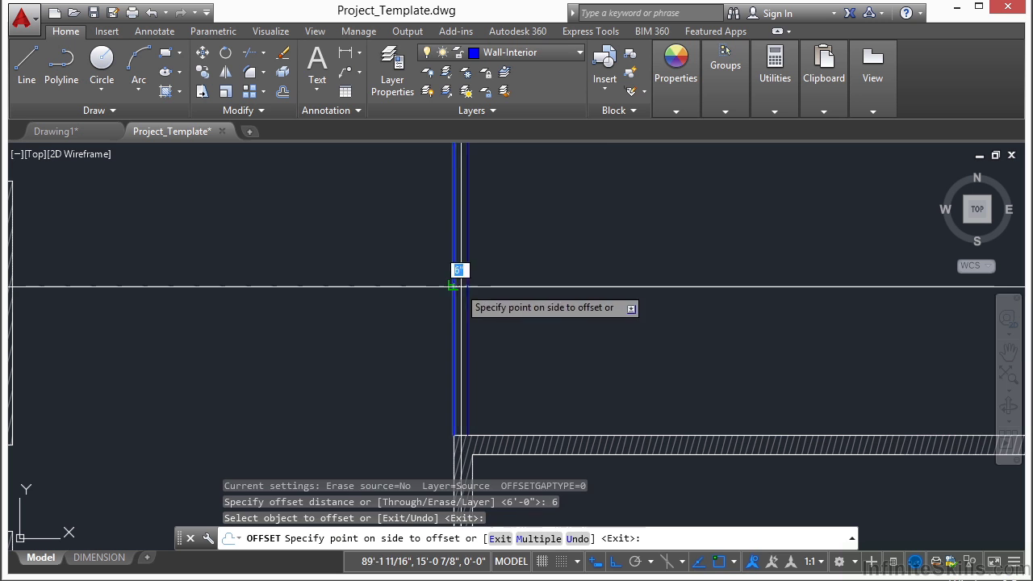
pyautogui.click(557, 292)
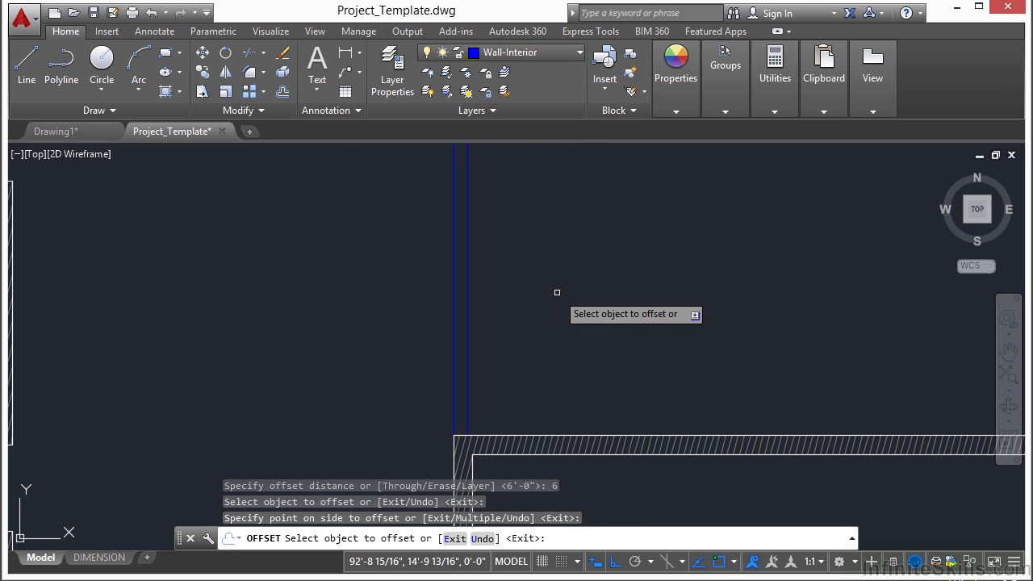
pyautogui.press('Return')
# - Offset the inner edge of the upper-left exterior wall's horizontal segment 12' down into the room
pyautogui.scroll(-3, 554, 302)
pyautogui.write('o')
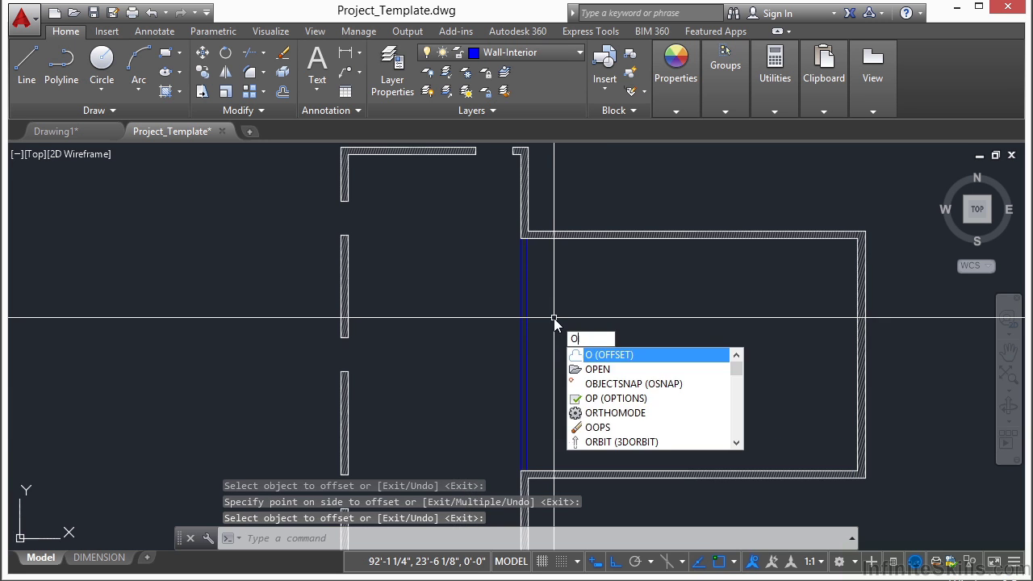
pyautogui.press('Return')
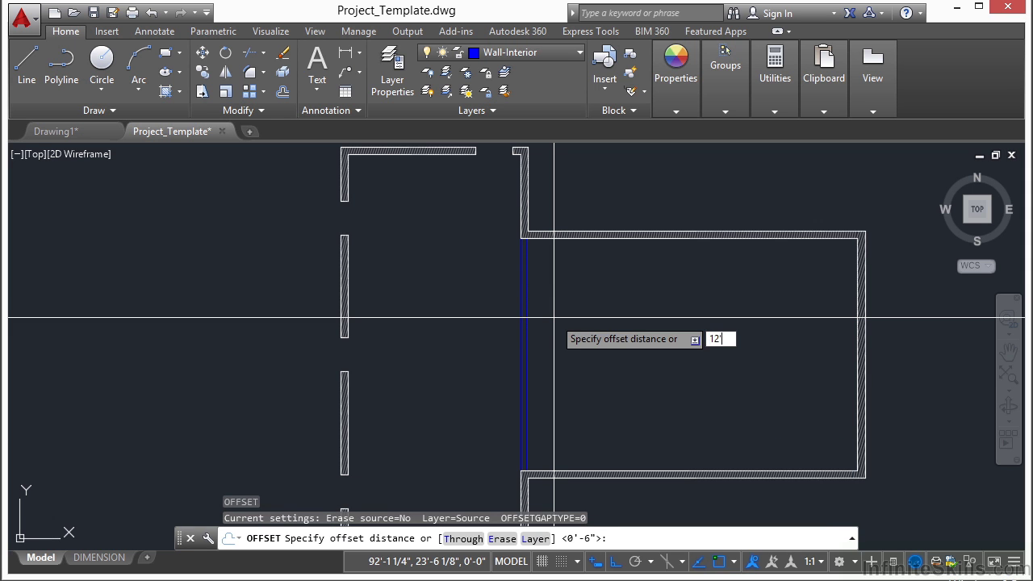
pyautogui.press('Return')
pyautogui.scroll(3, 422, 293)
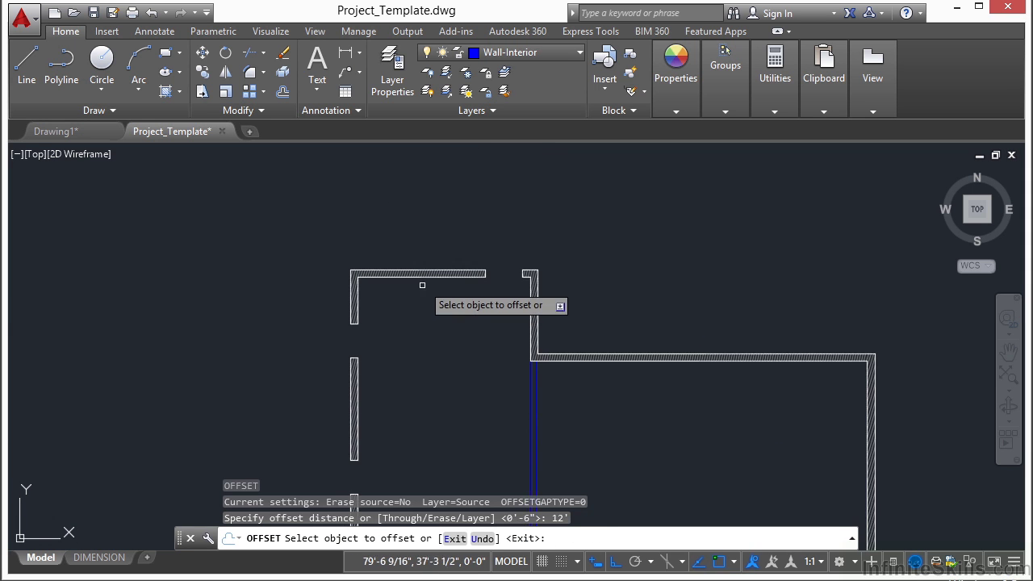
pyautogui.click(421, 277)
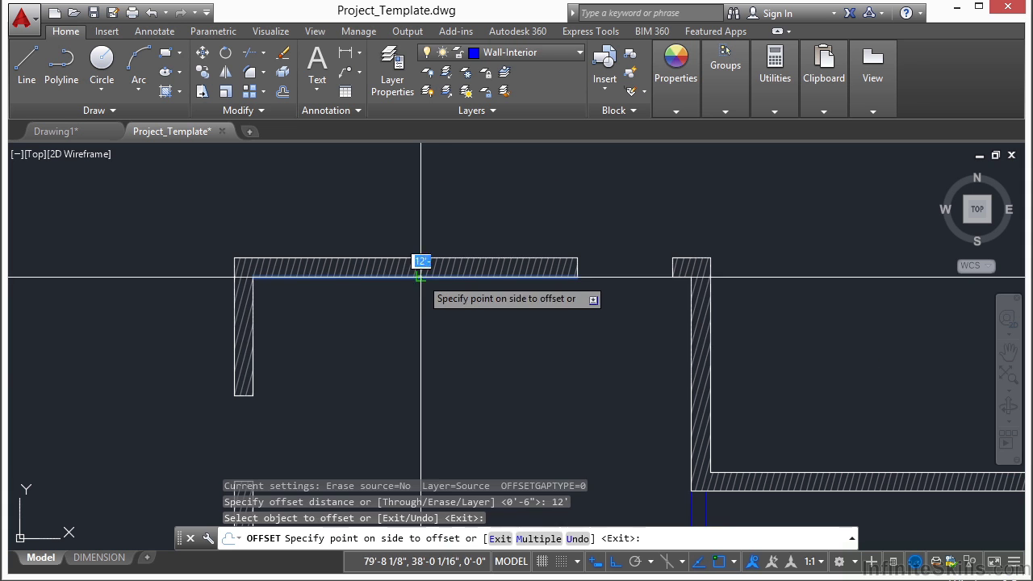
pyautogui.click(436, 400)
pyautogui.scroll(-4, 437, 283)
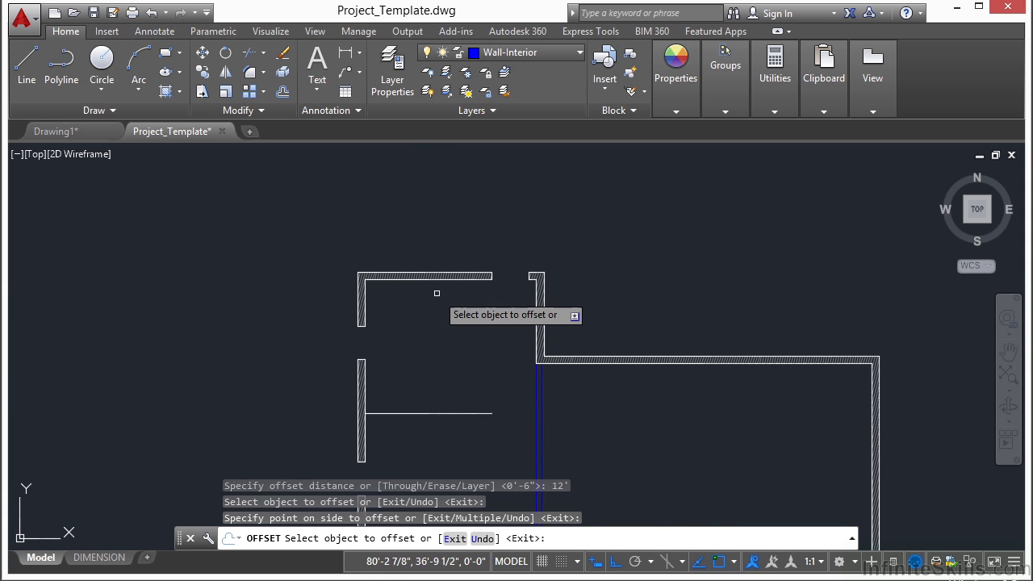
pyautogui.press('Return')
# - Match the properties of the vertical interior wall line onto the white horizontal line offset into the upper-left room
pyautogui.write('m')
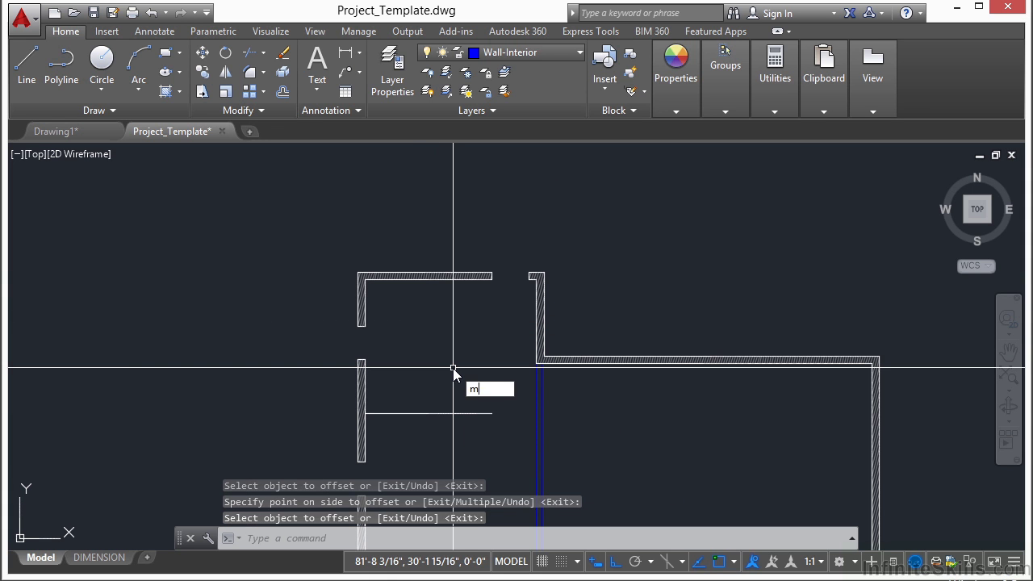
pyautogui.write('a')
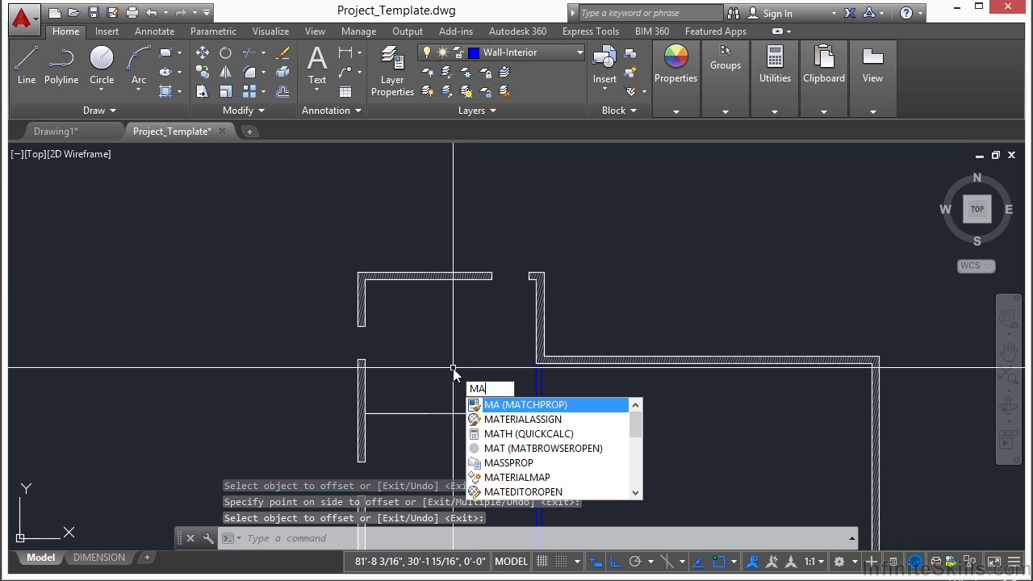
pyautogui.press('Return')
pyautogui.moveTo(452, 367)
pyautogui.mouseDown(button='middle')
pyautogui.moveTo(461, 318)
pyautogui.moveTo(489, 289)
pyautogui.mouseUp(button='middle')
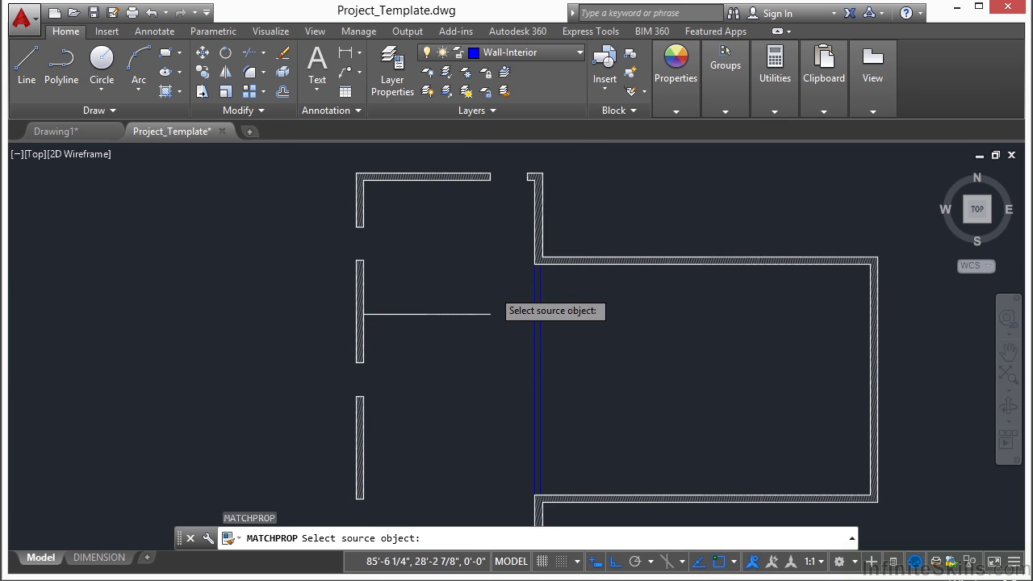
pyautogui.scroll(2, 489, 289)
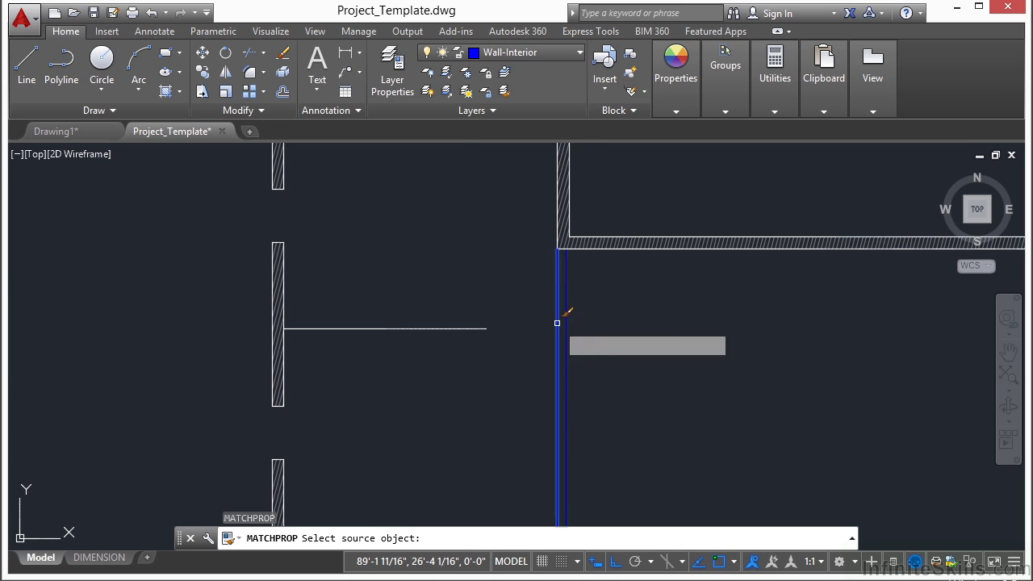
pyautogui.click(560, 327)
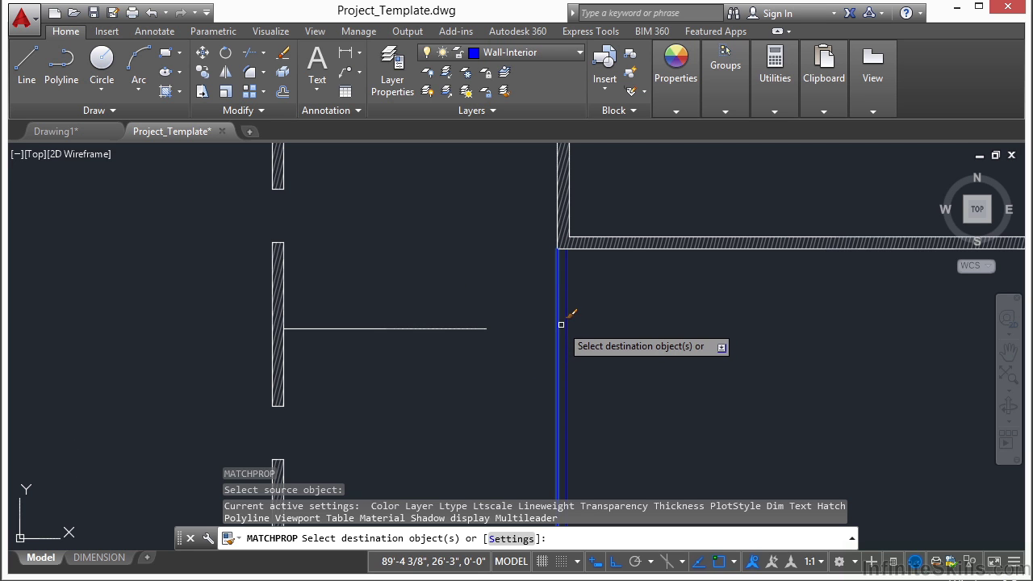
pyautogui.click(426, 327)
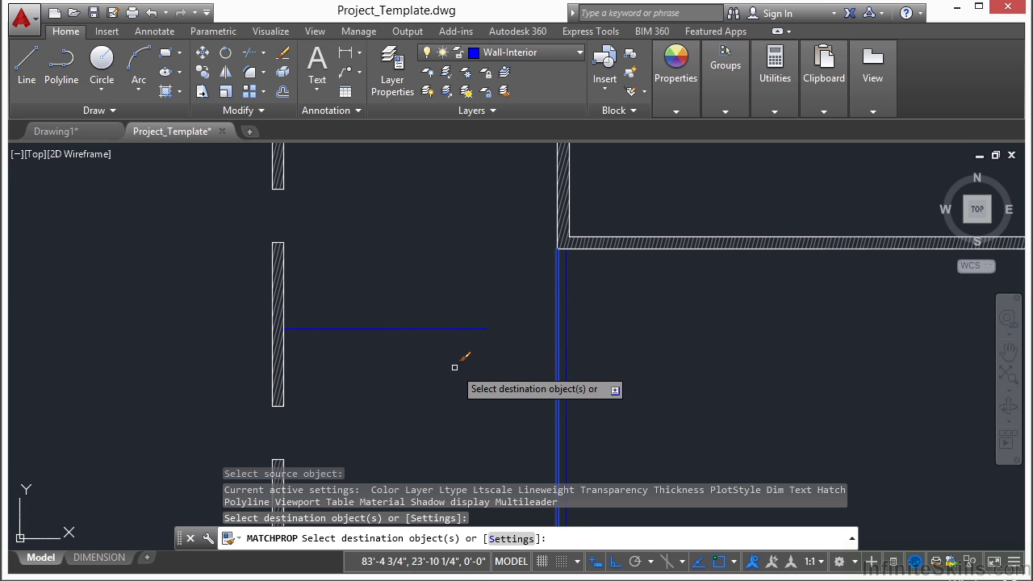
pyautogui.press('Return')
# - Extend the horizontal interior wall line east to the near face of the vertical interior wall
pyautogui.write('ex')
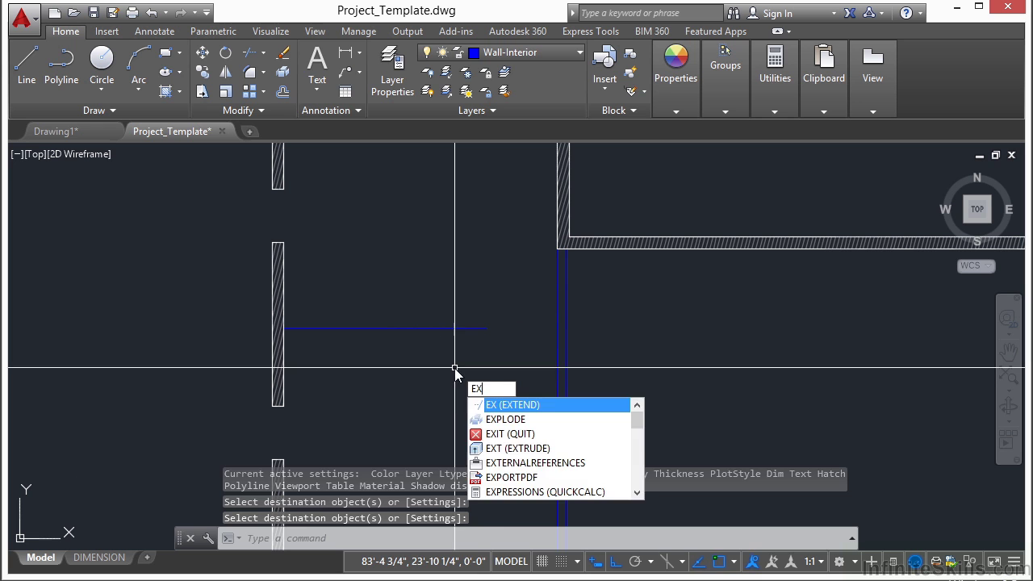
pyautogui.press('Return')
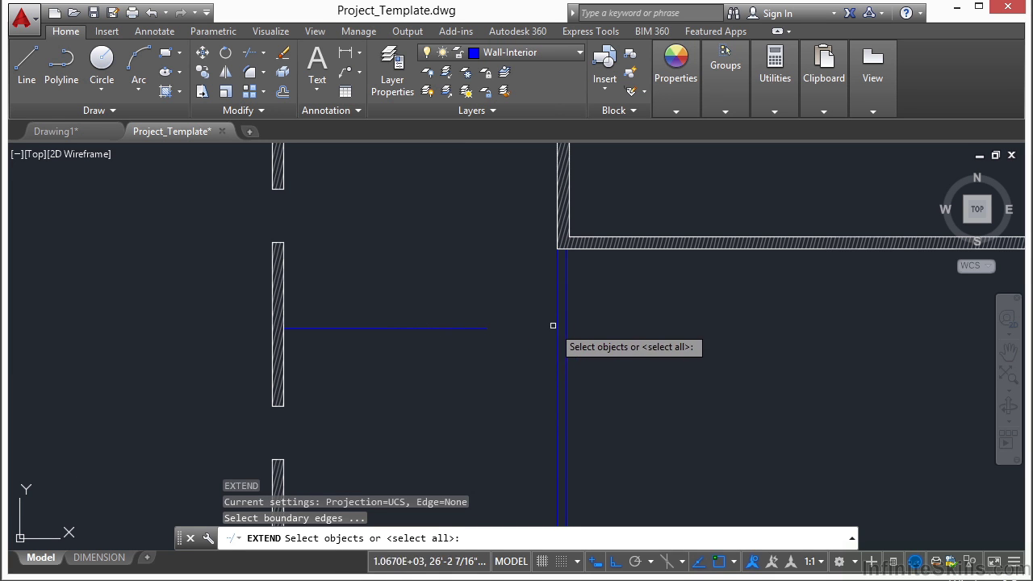
pyautogui.click(557, 321)
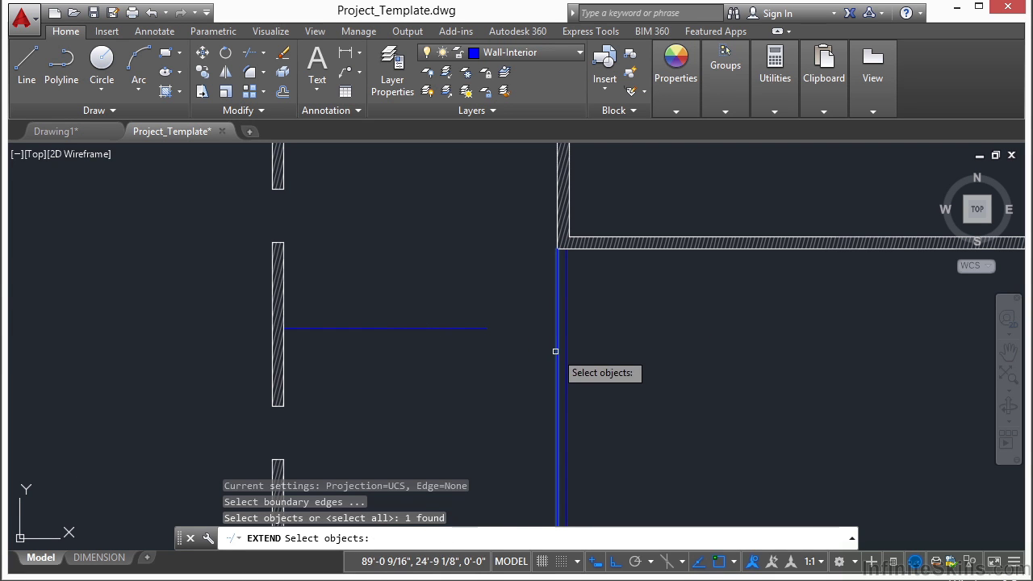
pyautogui.press('Return')
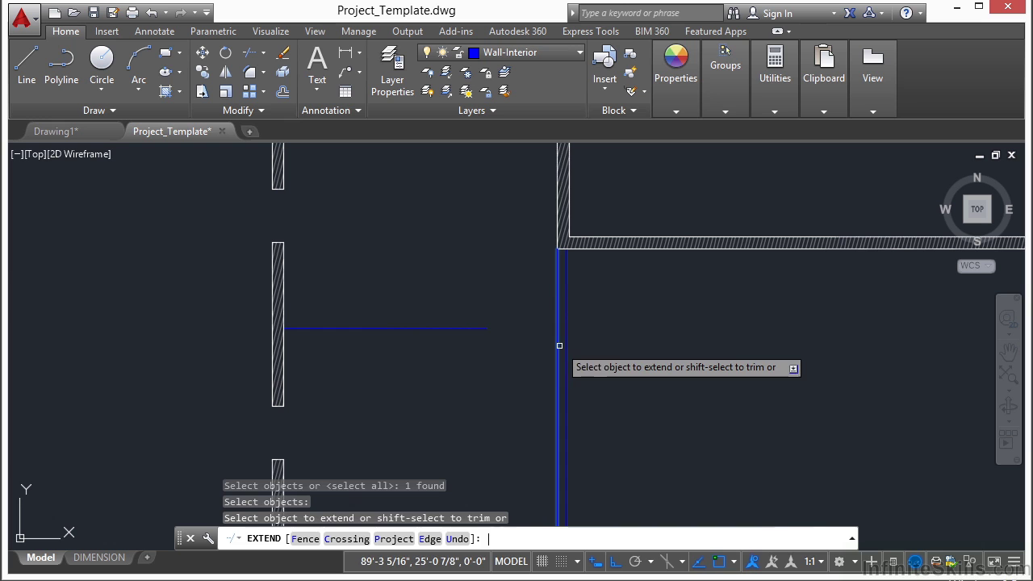
pyautogui.click(452, 327)
pyautogui.press('Return')
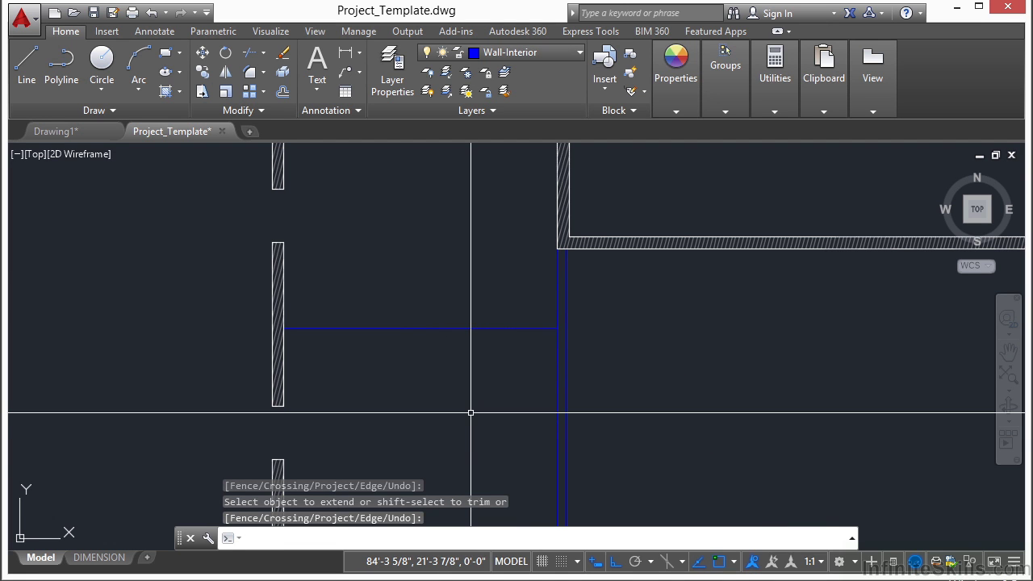
# - Offset the horizontal interior wall line 6" downward to form the wall's second face
pyautogui.write('o')
pyautogui.press('Return')
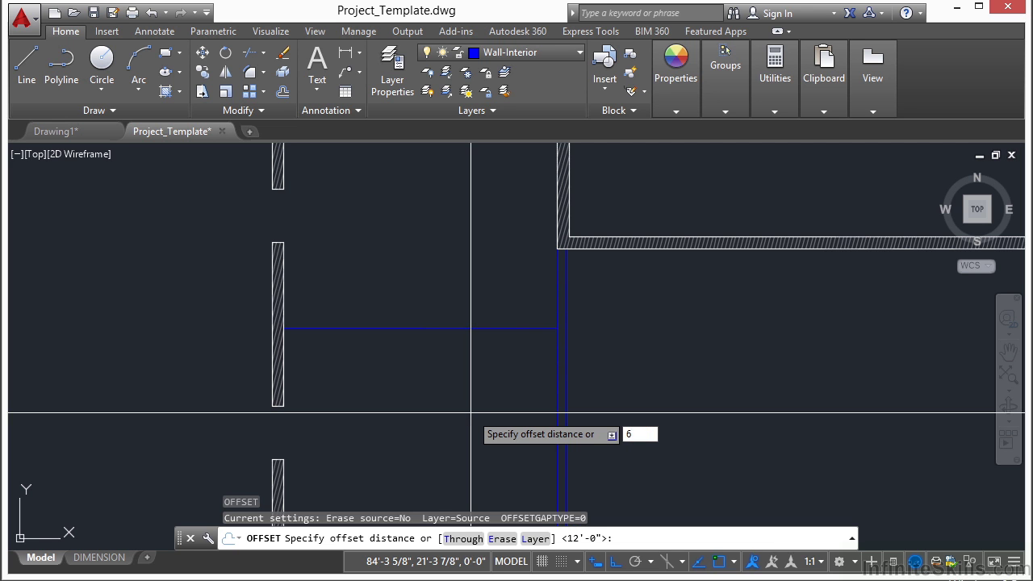
pyautogui.press('Return')
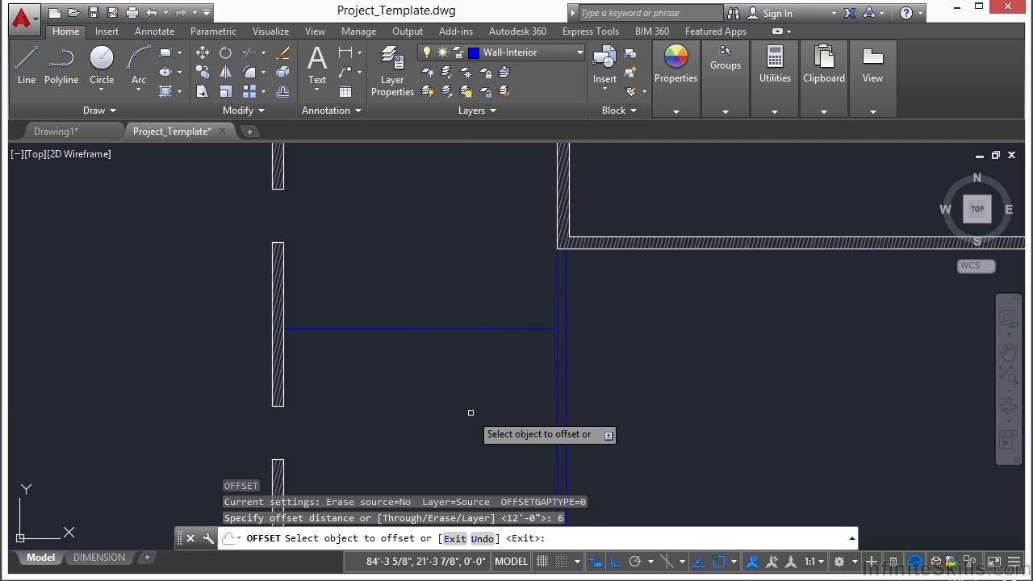
pyautogui.click(465, 326)
pyautogui.click(468, 416)
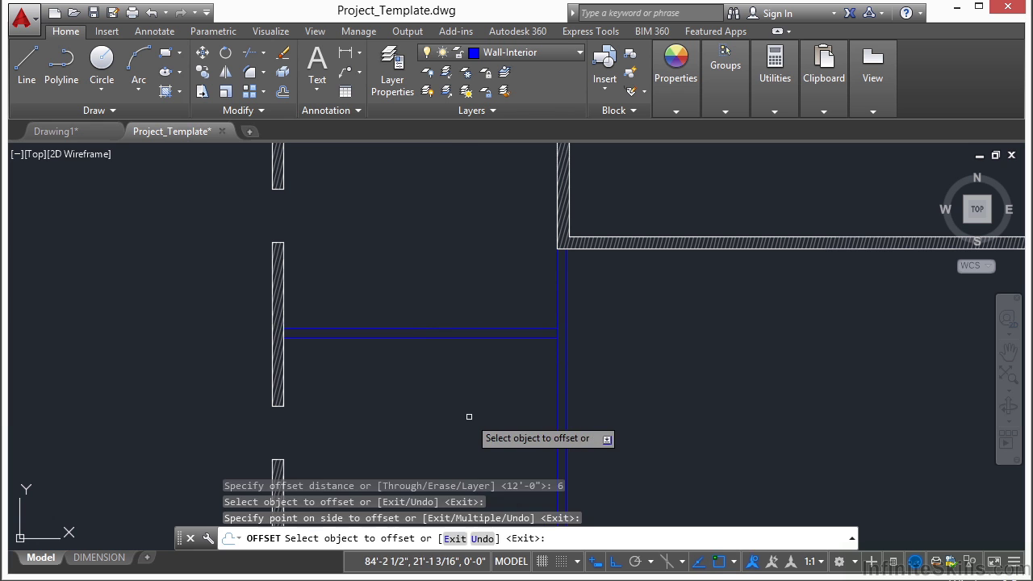
pyautogui.press('Return')
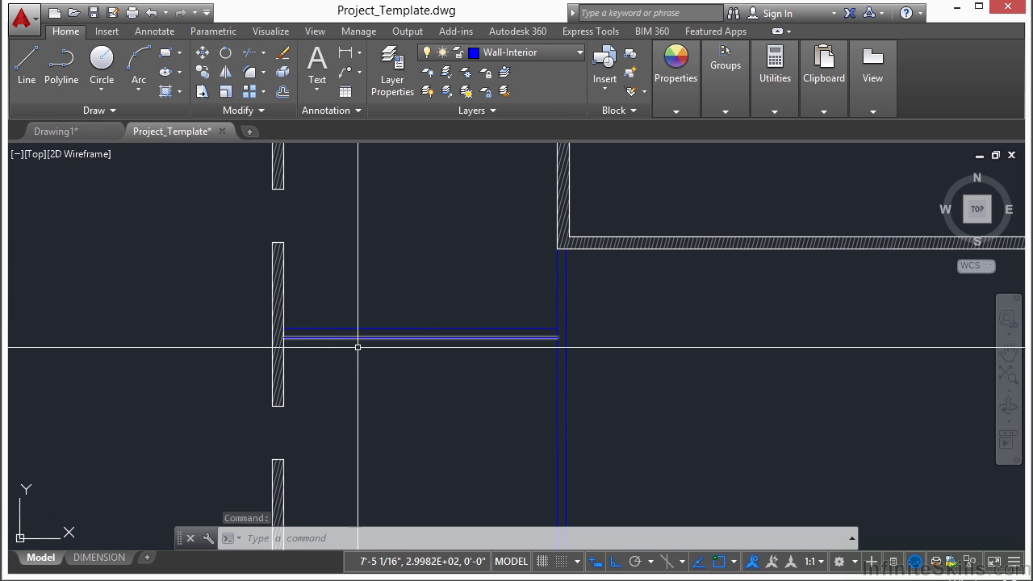
# - Offset the inner edge of the west exterior wall 1'4" into the room to mark the door opening's first side
pyautogui.press('Return')
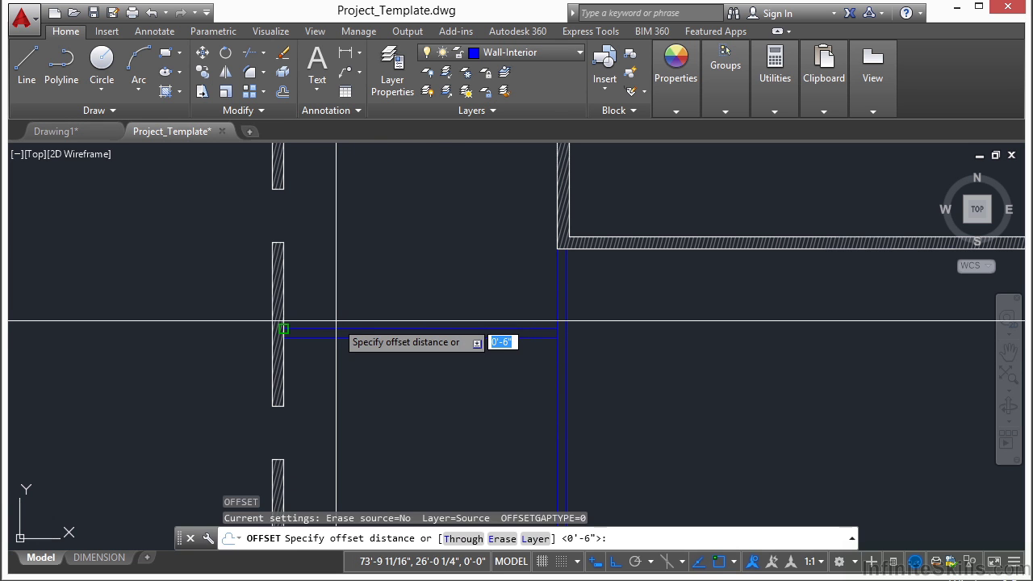
pyautogui.write("1'4")
pyautogui.press('Return')
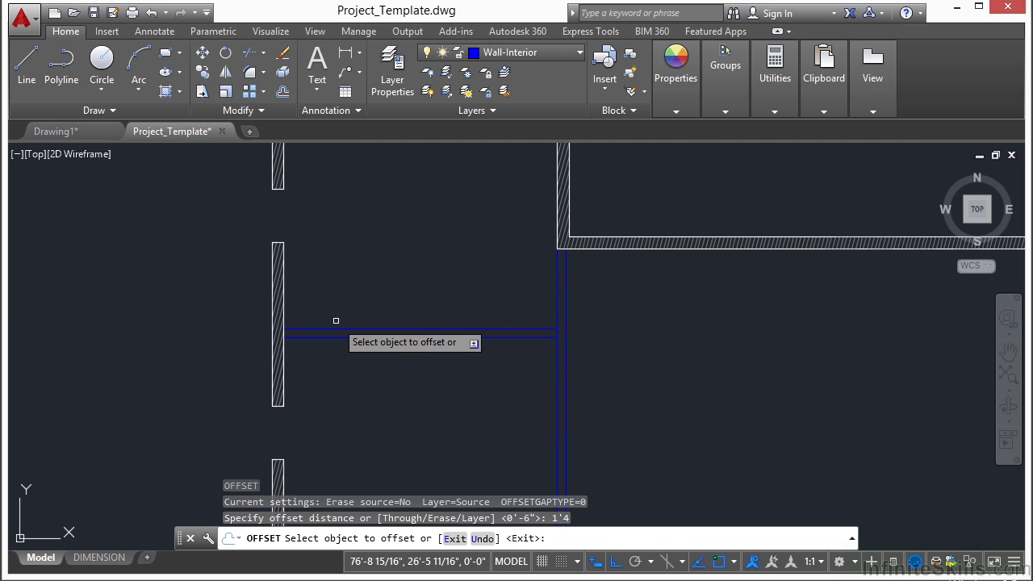
pyautogui.scroll(4, 331, 312)
pyautogui.click(223, 300)
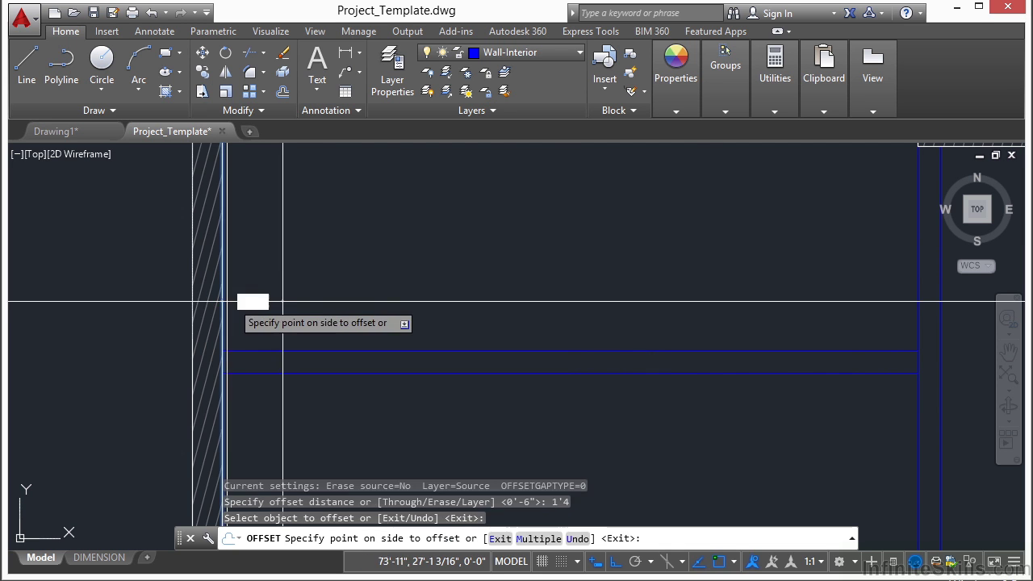
pyautogui.click(393, 294)
pyautogui.press('Return')
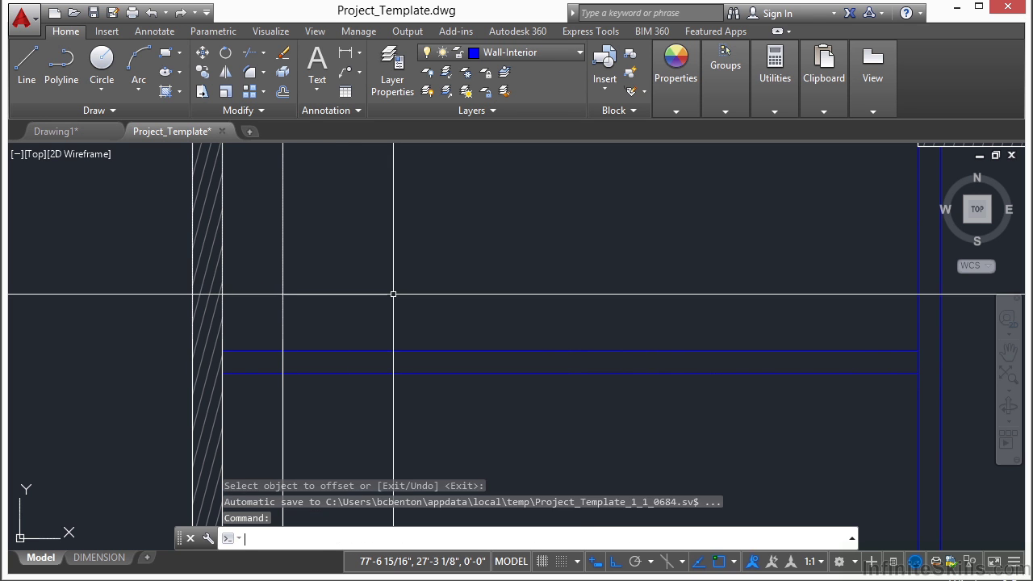
# - Offset the vertical door opening line 3' east to mark the opening's other side
pyautogui.press('Return')
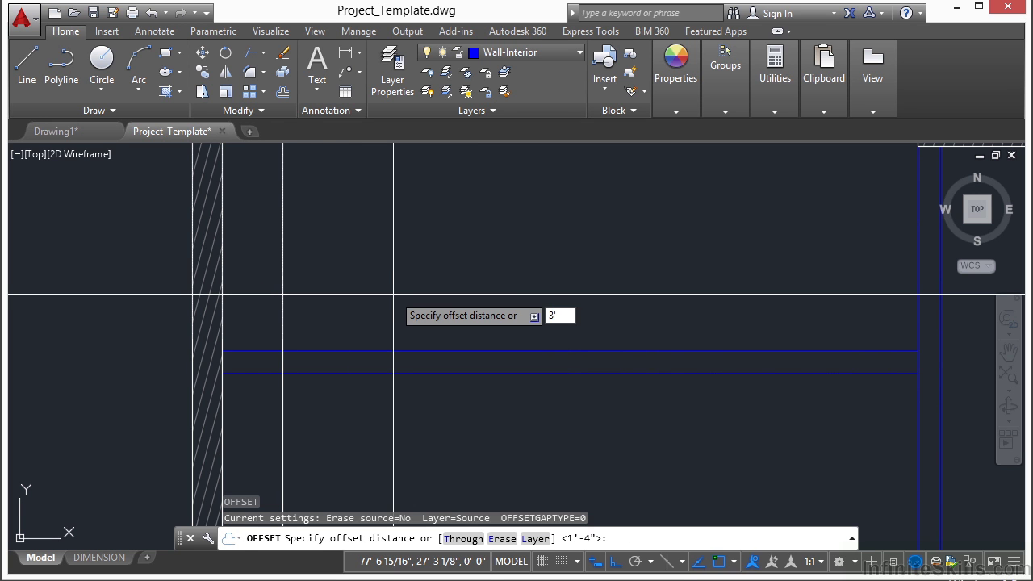
pyautogui.press('Return')
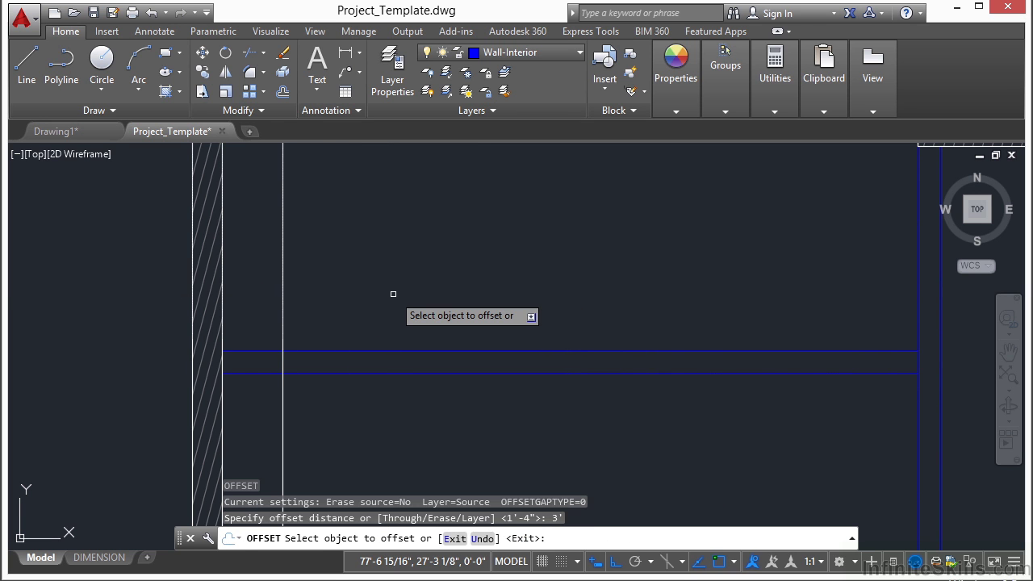
pyautogui.click(283, 264)
pyautogui.click(404, 280)
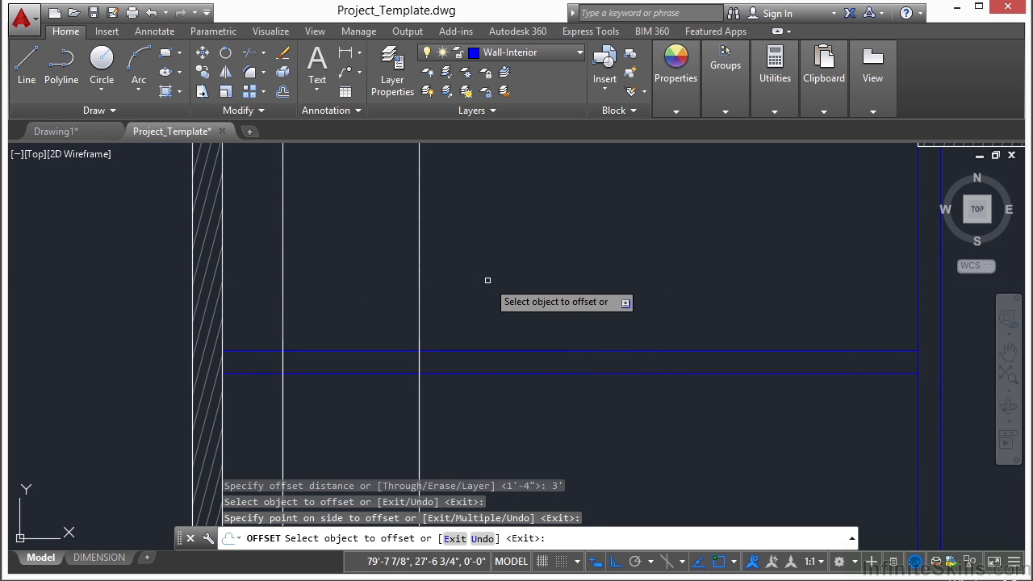
pyautogui.press('Return')
# - Match the properties of the horizontal interior wall line onto both vertical door opening lines
pyautogui.write('ma')
pyautogui.press('Return')
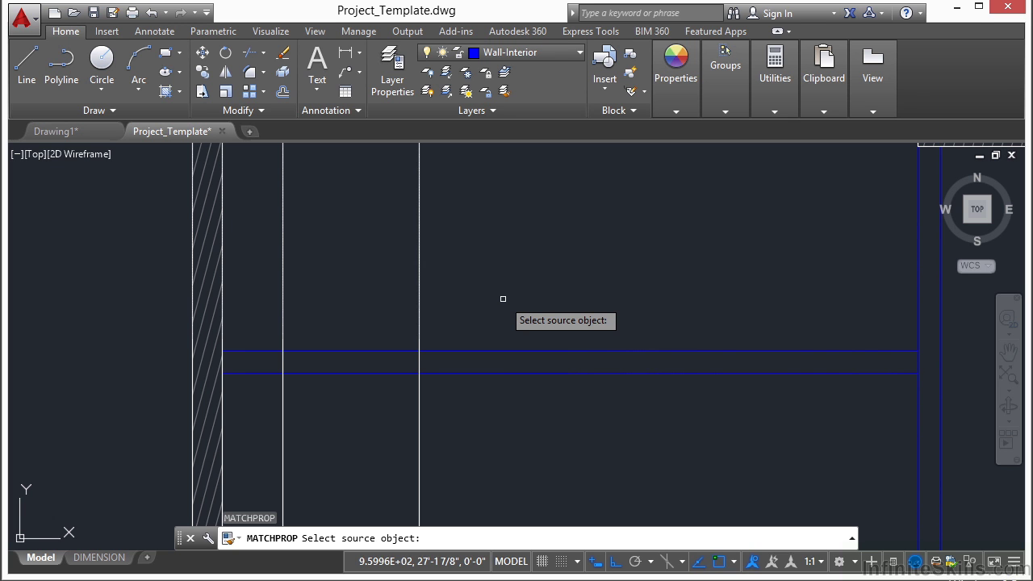
pyautogui.click(506, 351)
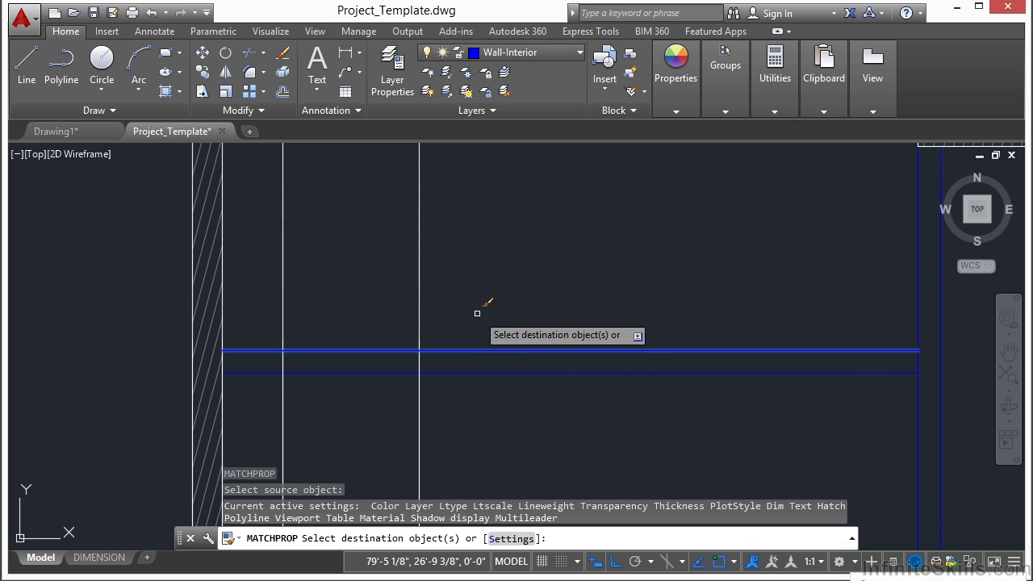
pyautogui.click(471, 242)
pyautogui.click(273, 297)
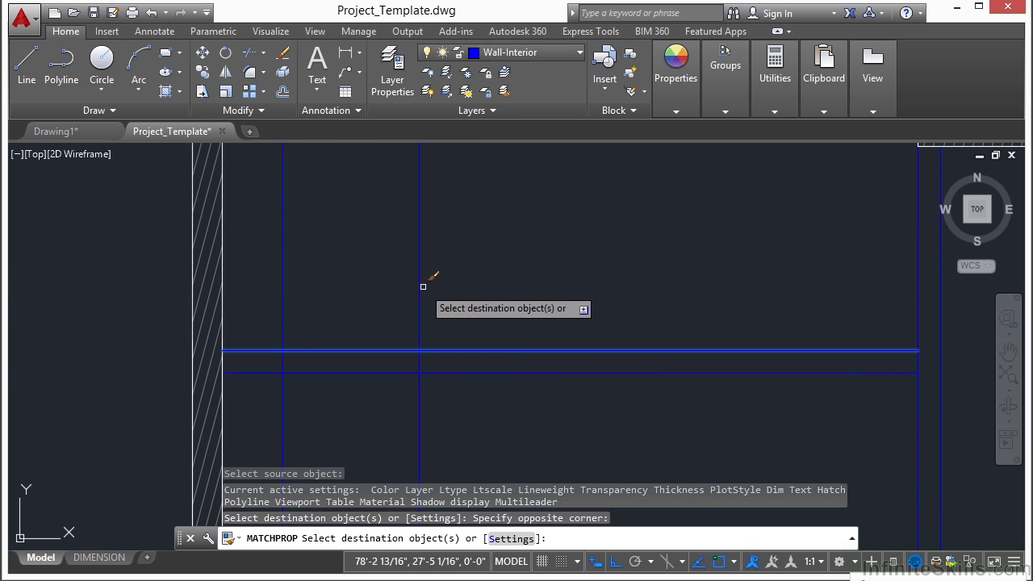
pyautogui.press('Return')
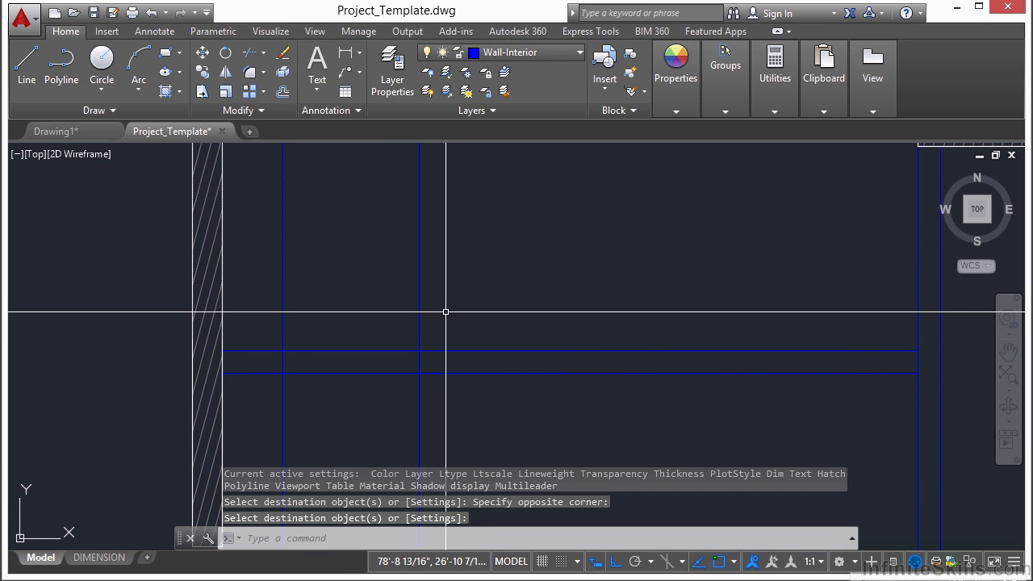
# - Trim the two wall faces and both opening lines against each other, leaving a door opening with closed wall ends
pyautogui.write('tr')
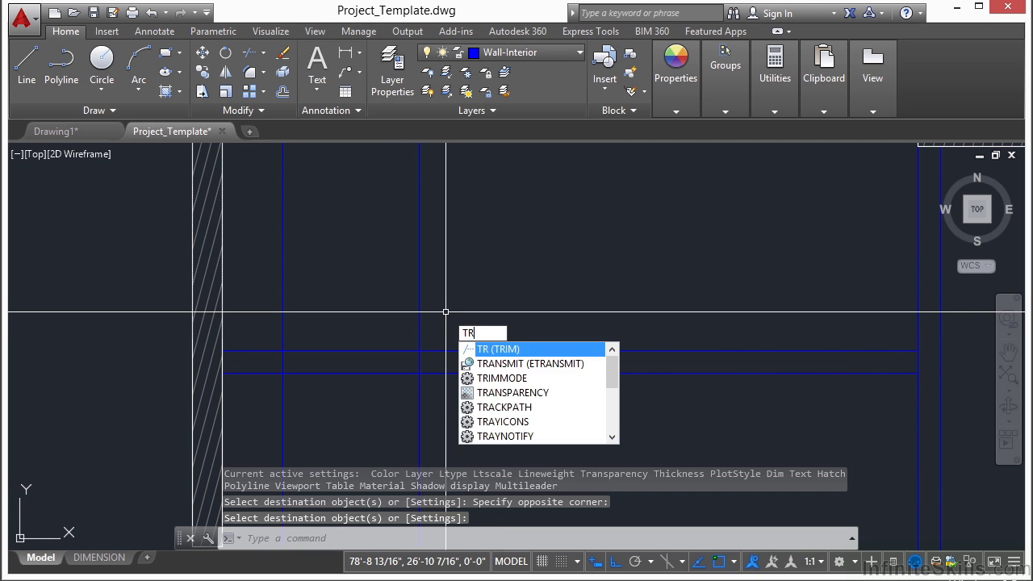
pyautogui.press('Return')
pyautogui.click(445, 311)
pyautogui.click(272, 397)
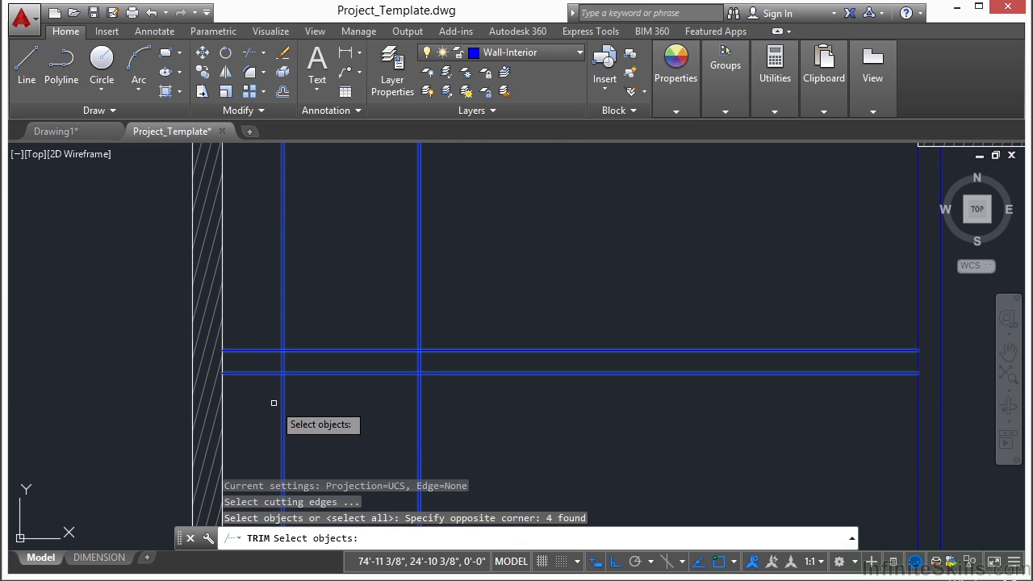
pyautogui.press('Return')
pyautogui.click(462, 283)
pyautogui.click(278, 301)
pyautogui.click(360, 304)
pyautogui.click(348, 420)
pyautogui.click(419, 416)
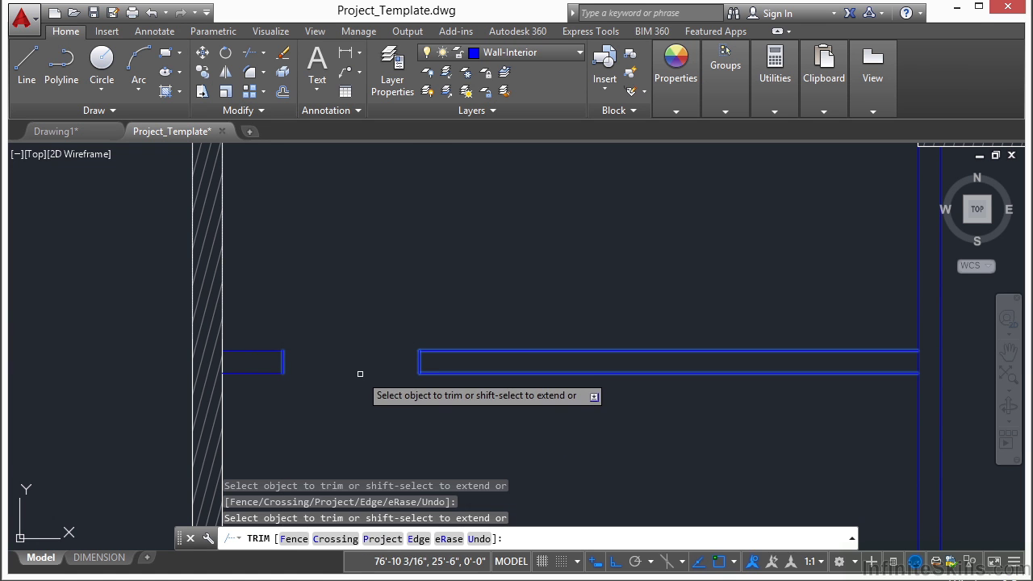
pyautogui.press('Return')
# - Offset the inner edge of the east wing's upper exterior wall 7'4" down into the wing
pyautogui.scroll(-3, 408, 286)
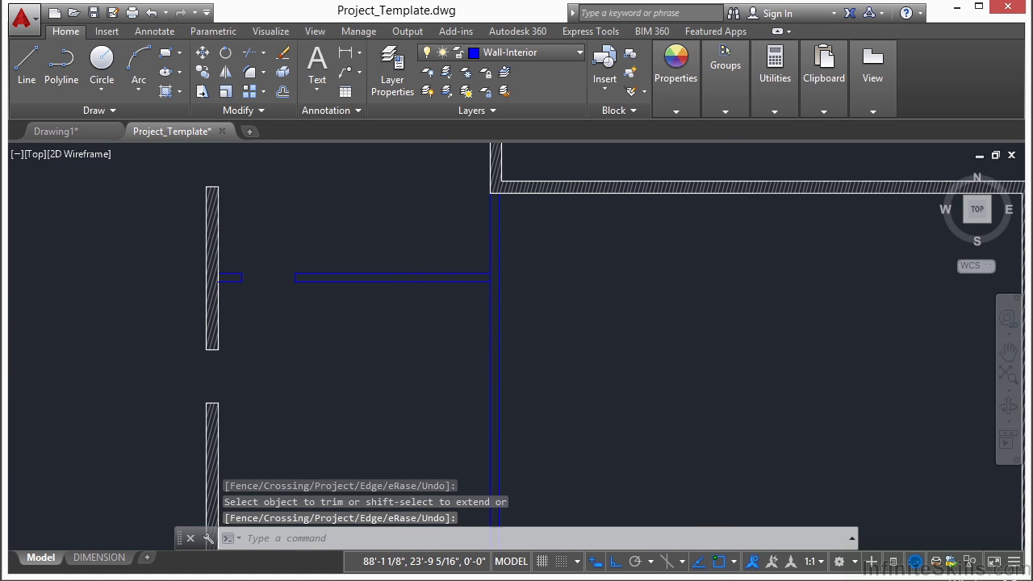
pyautogui.write('o')
pyautogui.press('Return')
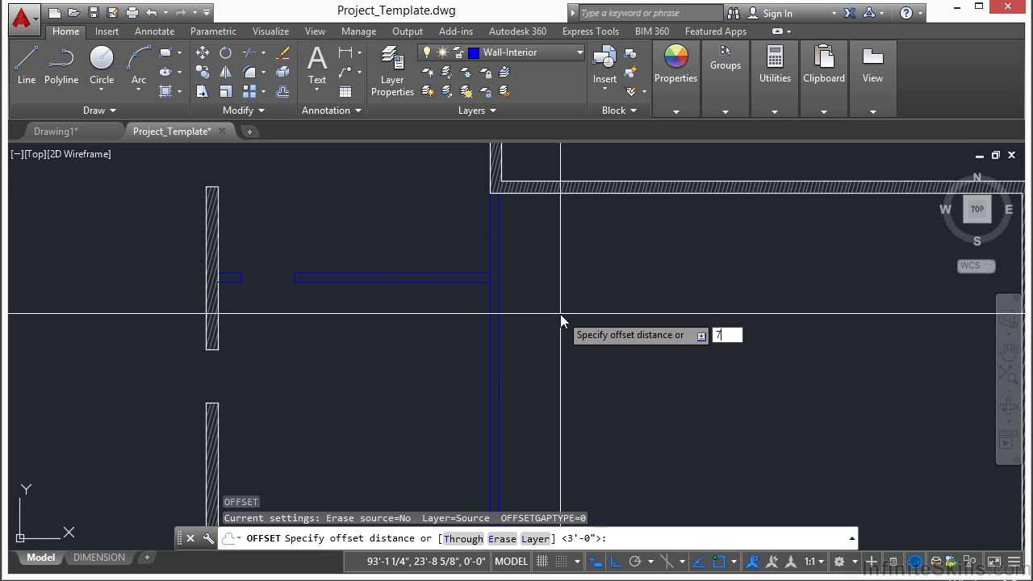
pyautogui.write("7'4")
pyautogui.press('Return')
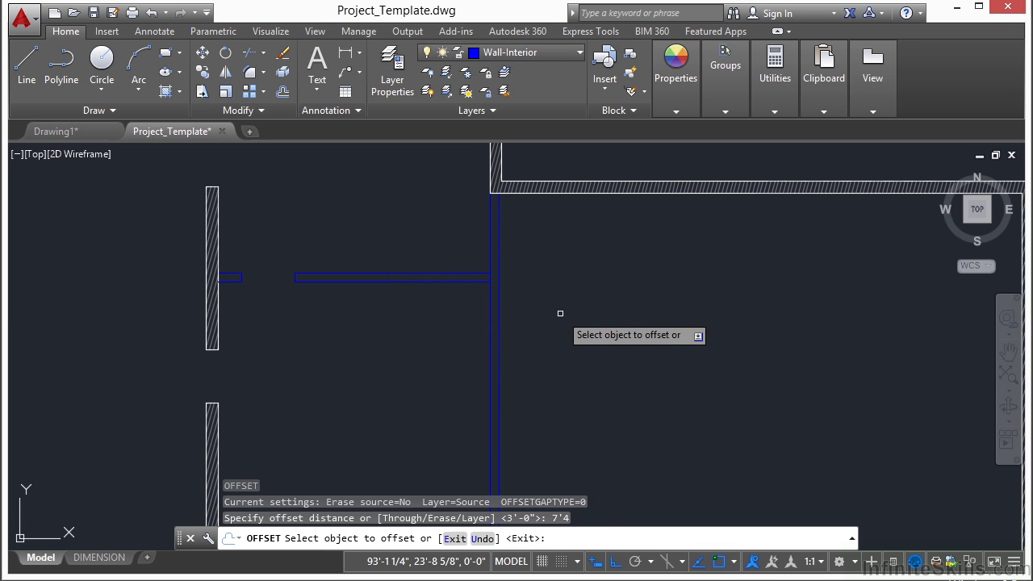
pyautogui.scroll(3, 497, 198)
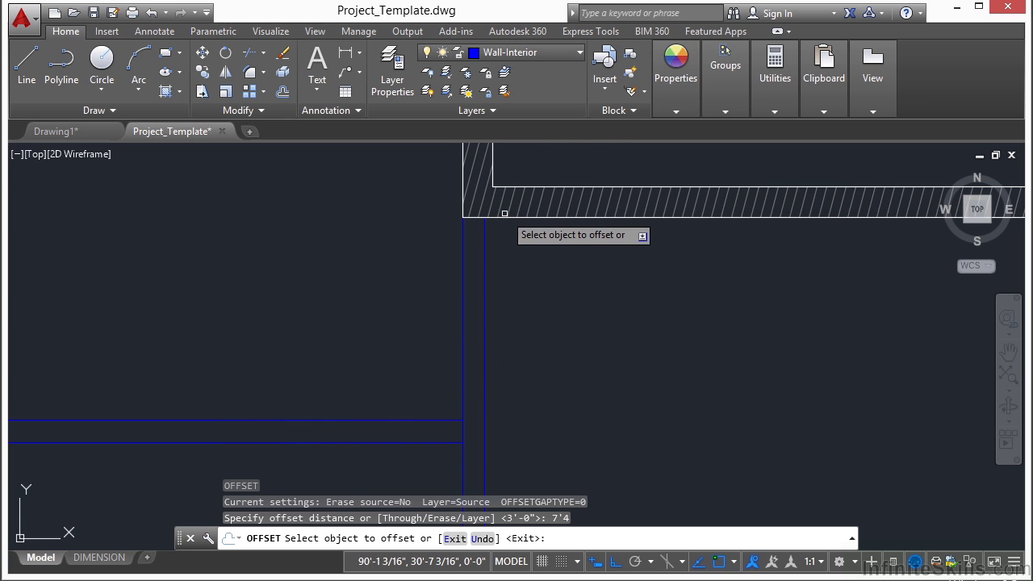
pyautogui.click(502, 217)
pyautogui.click(576, 360)
pyautogui.scroll(-2, 532, 254)
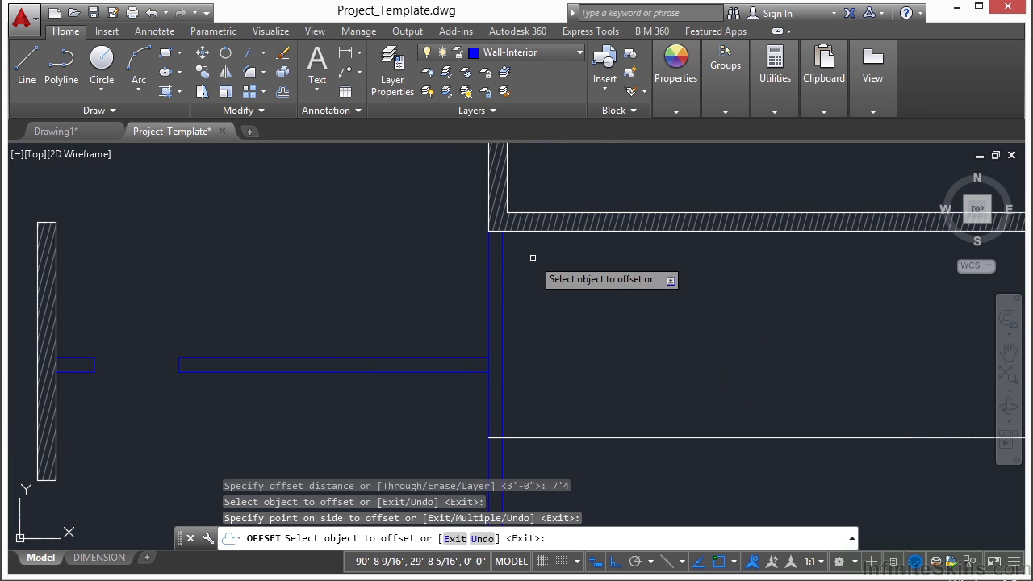
pyautogui.press('Return')
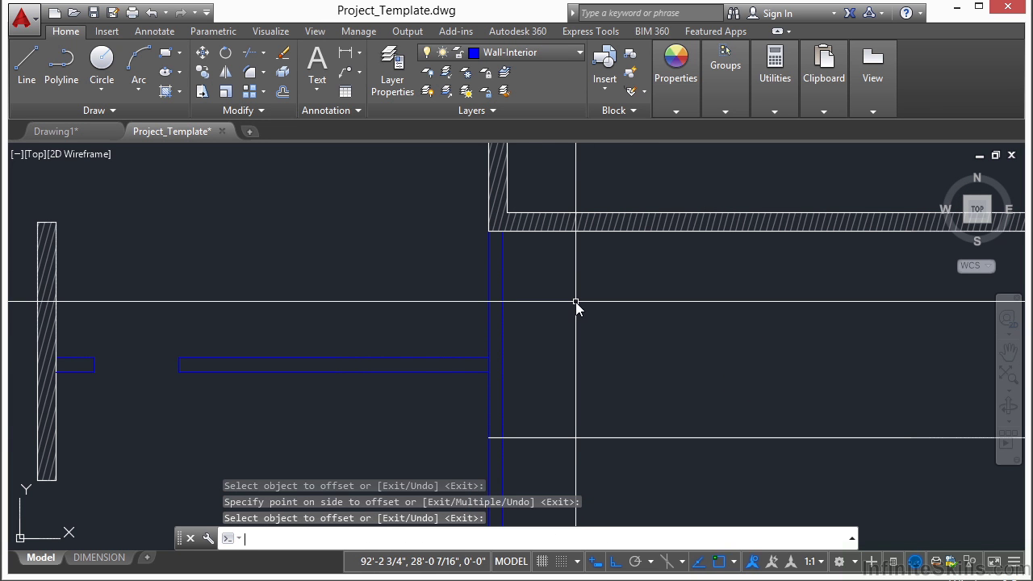
# - Offset the horizontal opening line in the east wing 6' down to mark the opening's other side
pyautogui.press('Return')
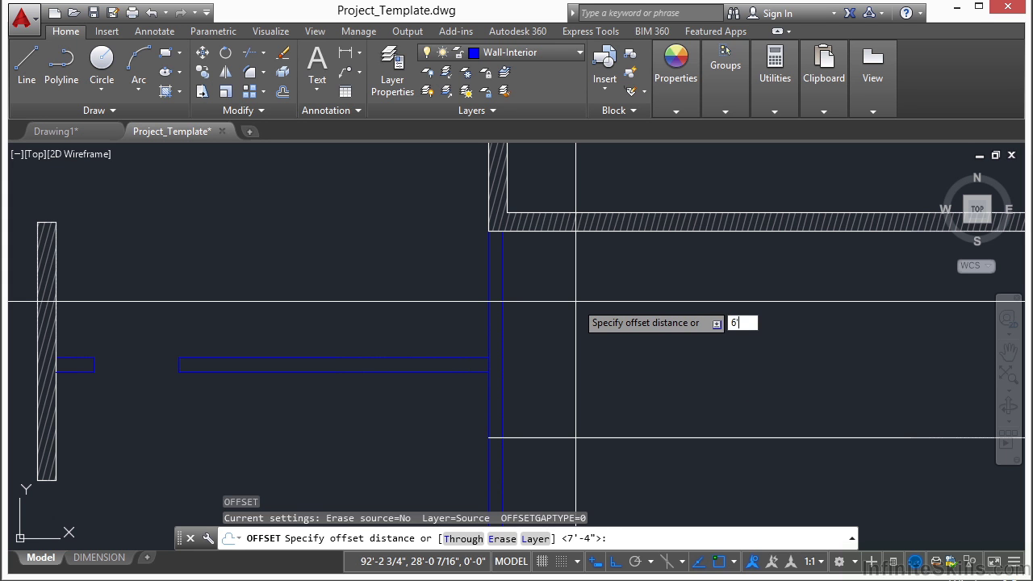
pyautogui.press('Return')
pyautogui.scroll(-4, 538, 282)
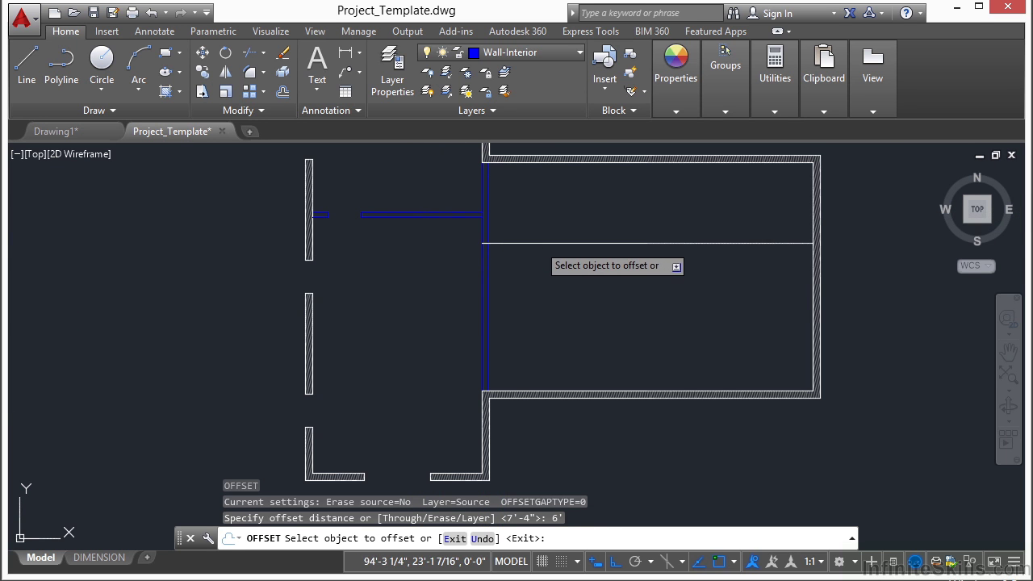
pyautogui.click(538, 243)
pyautogui.click(535, 335)
pyautogui.press('Return')
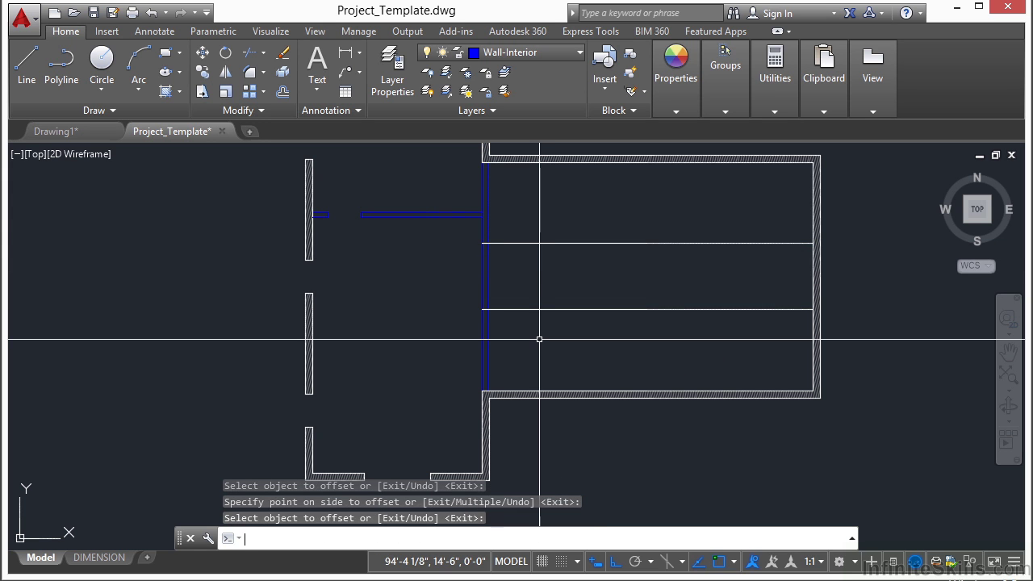
# - Match the properties of the vertical interior wall line onto both horizontal opening lines in the east wing
pyautogui.write('ma')
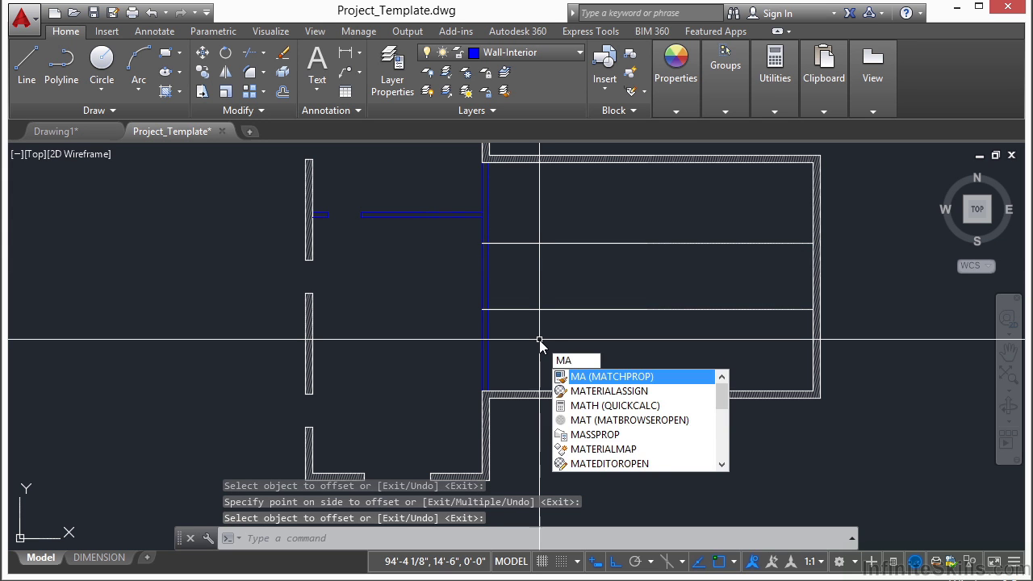
pyautogui.press('Return')
pyautogui.click(483, 277)
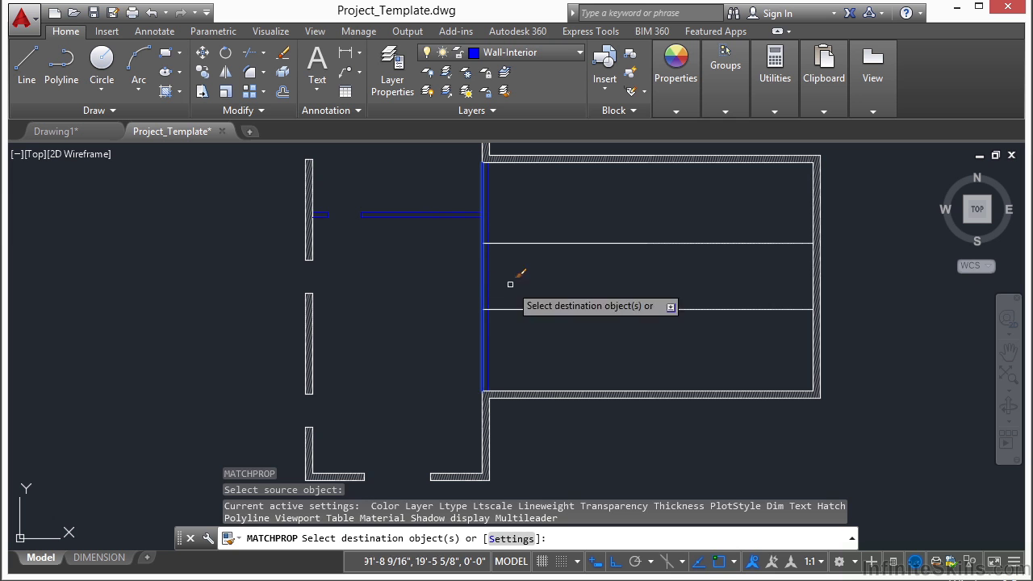
pyautogui.click(561, 216)
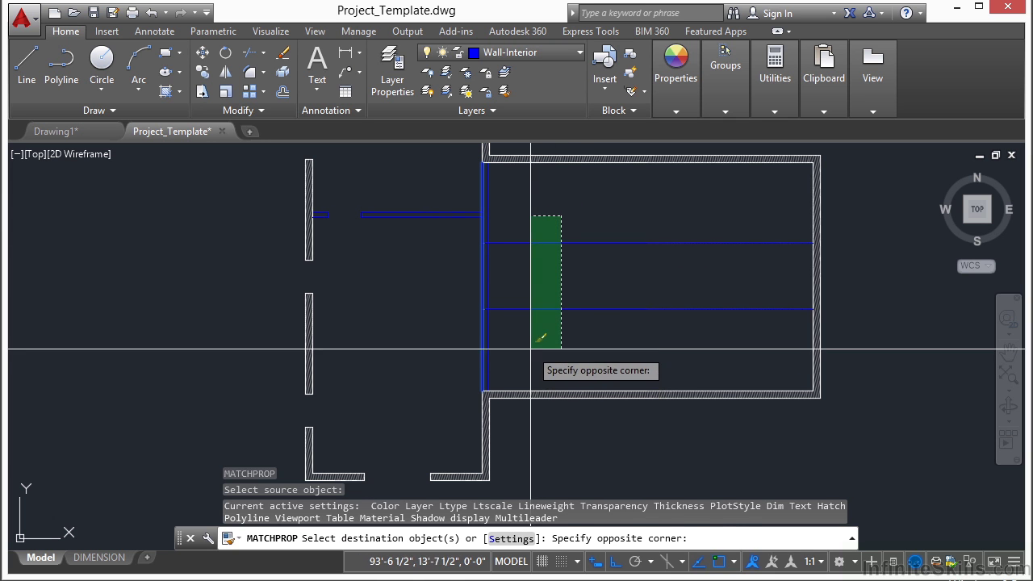
pyautogui.click(532, 350)
pyautogui.press('Return')
# - Trim the two horizontal opening lines and the vertical wall's faces against each other, leaving an opening with closed wall ends
pyautogui.write('tr')
pyautogui.press('Return')
pyautogui.scroll(2, 525, 261)
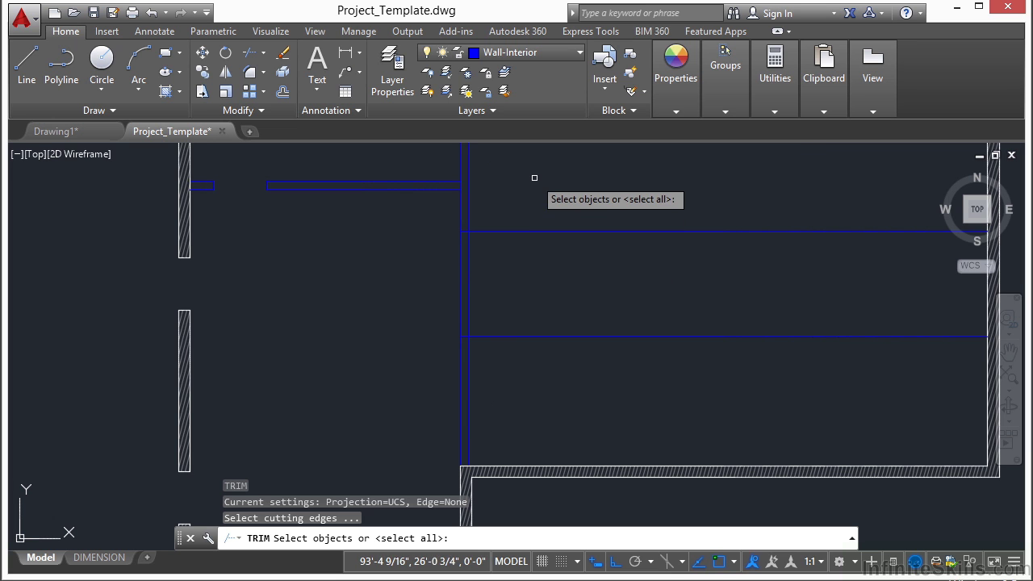
pyautogui.click(534, 166)
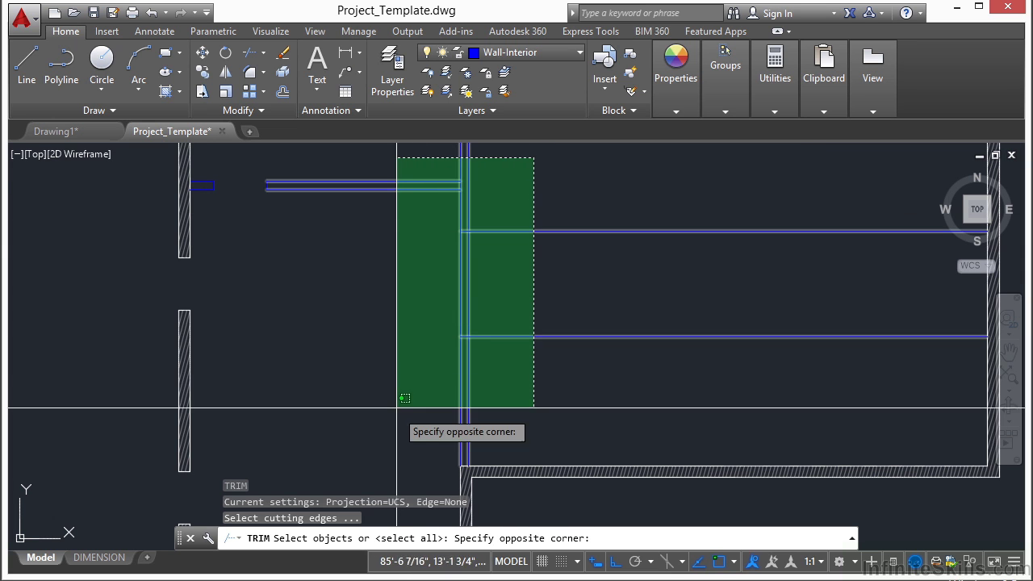
pyautogui.click(455, 387)
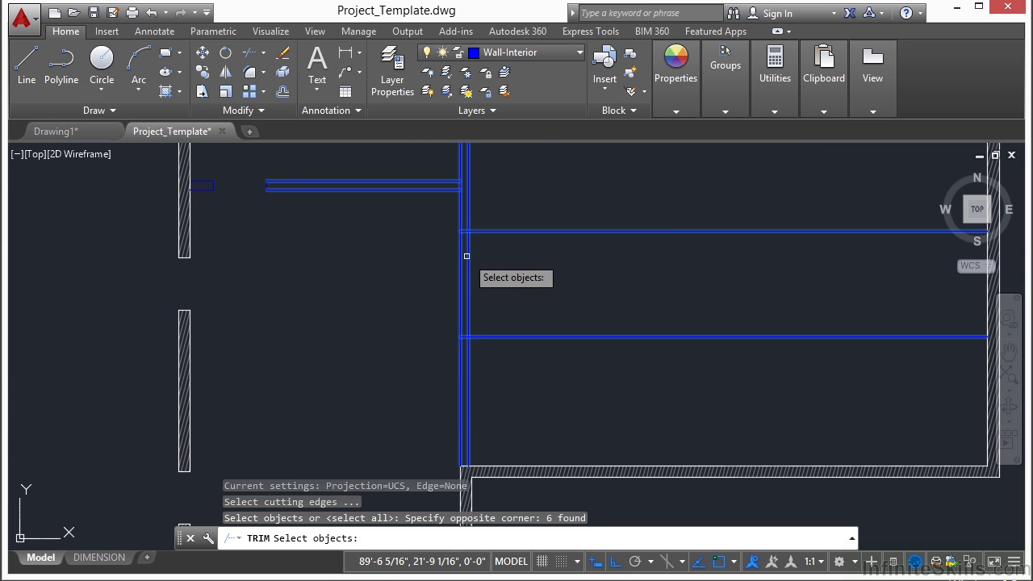
pyautogui.press('Return')
pyautogui.click(592, 191)
pyautogui.click(541, 364)
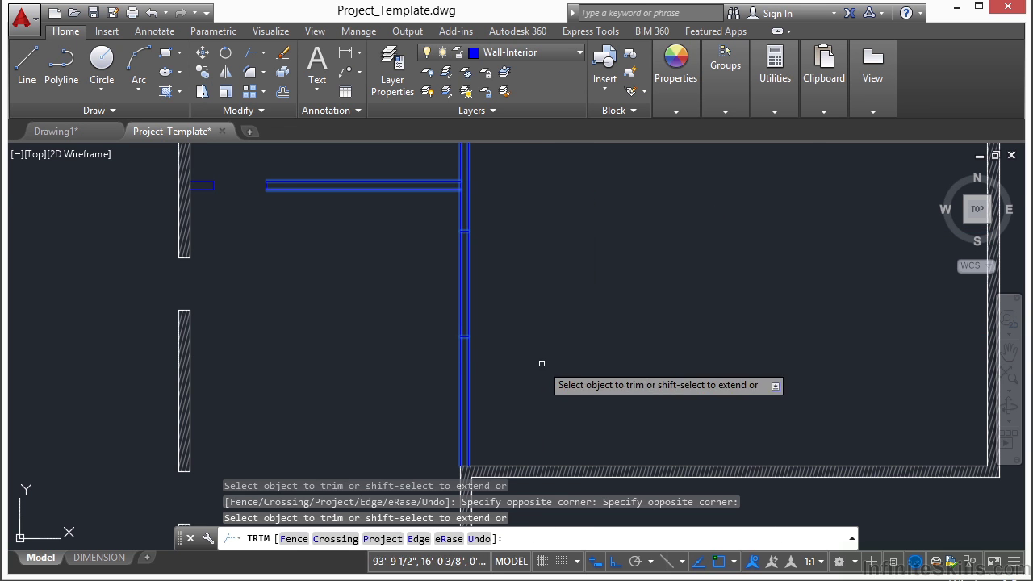
pyautogui.click(511, 269)
pyautogui.click(457, 288)
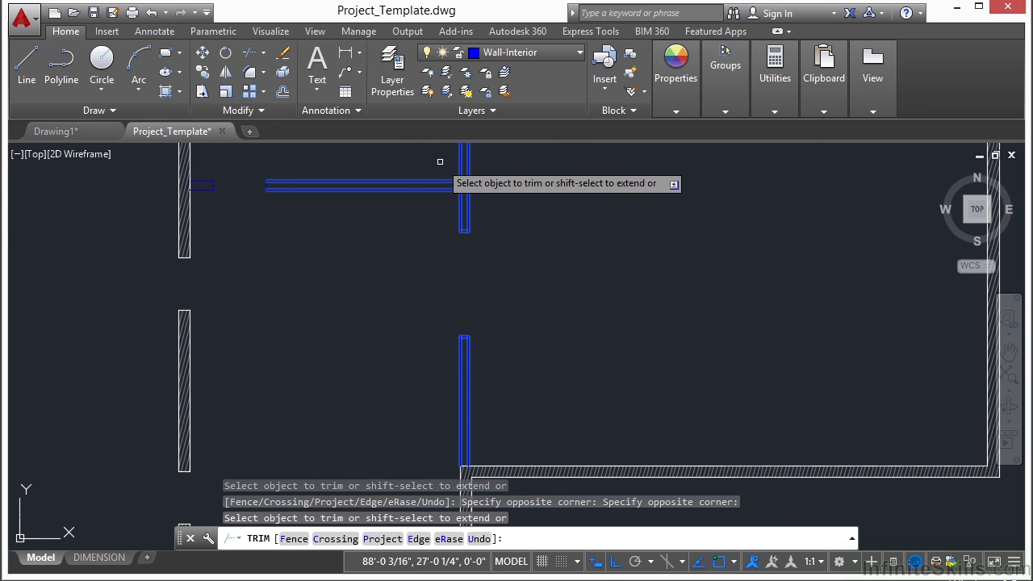
# - Trim the vertical wall's west face between the horizontal wall's two lines to open up the T-junction
pyautogui.scroll(5, 466, 191)
pyautogui.click(503, 247)
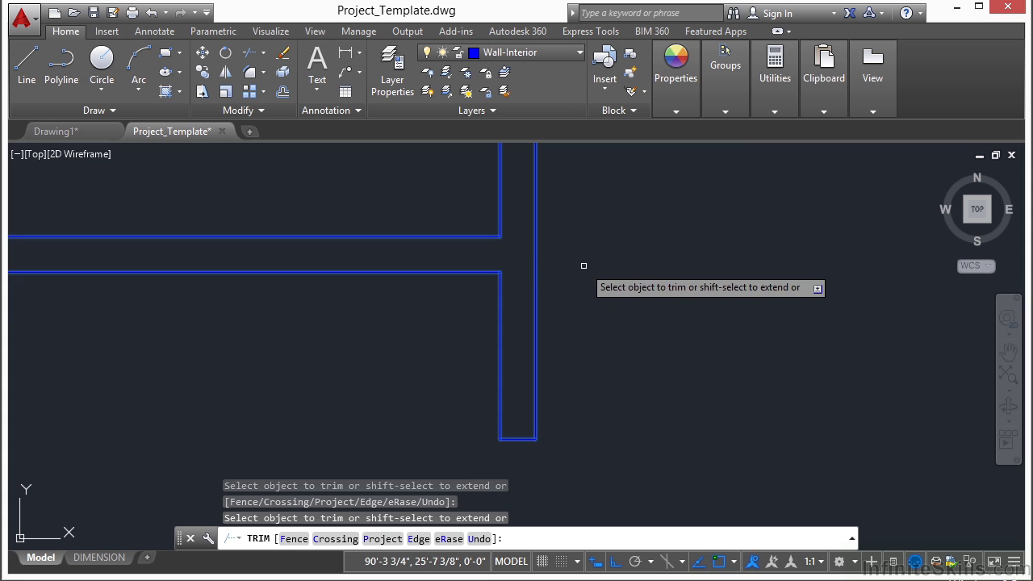
pyautogui.press('Return')
pyautogui.scroll(-7, 364, 252)
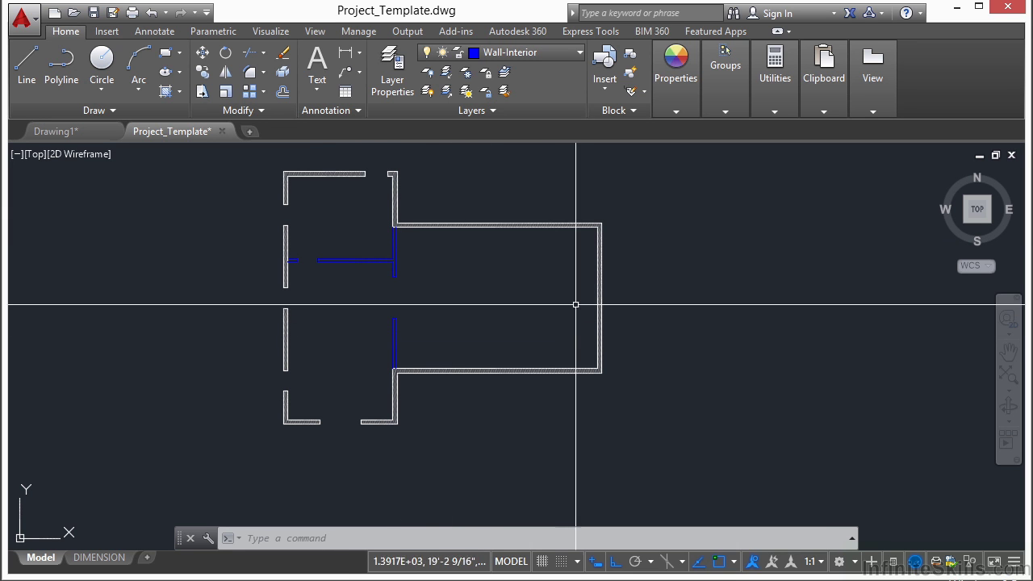
# - Offset the east face of the lower vertical interior wall segment 27'6" east into the wing
pyautogui.scroll(2, 408, 340)
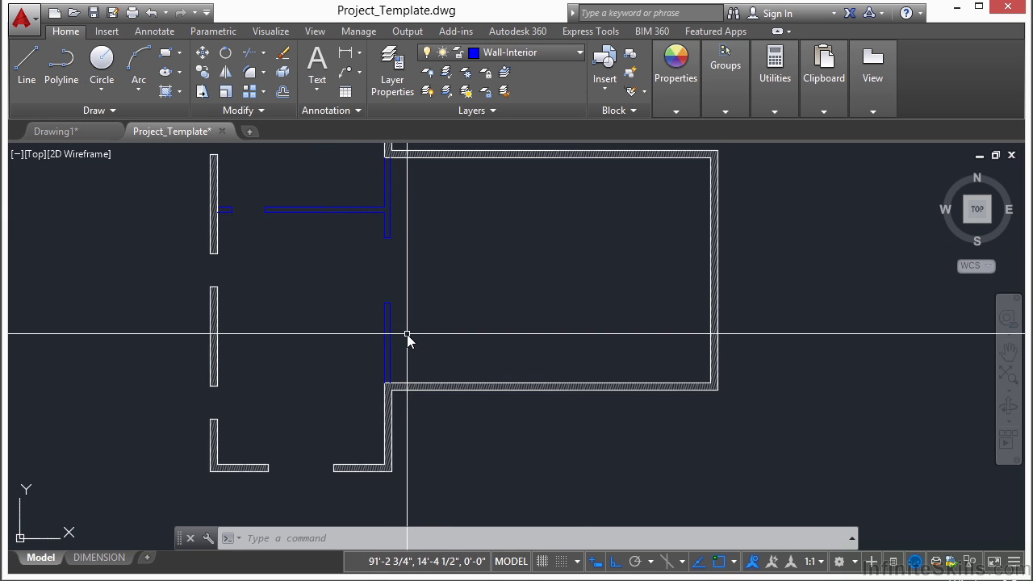
pyautogui.write('O')
pyautogui.press('Return')
pyautogui.write('27')
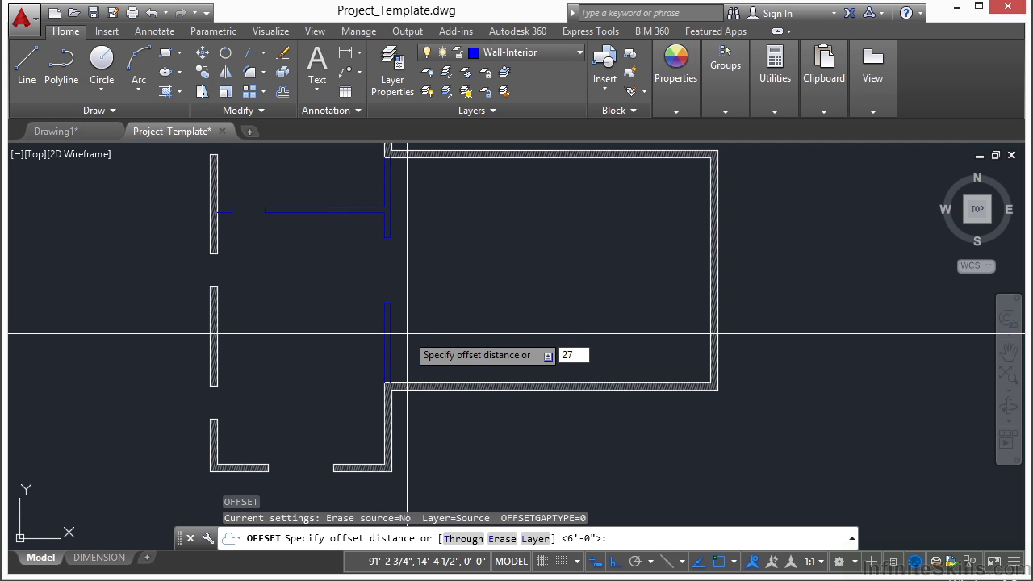
pyautogui.write("'6")
pyautogui.press('Return')
pyautogui.scroll(3, 406, 332)
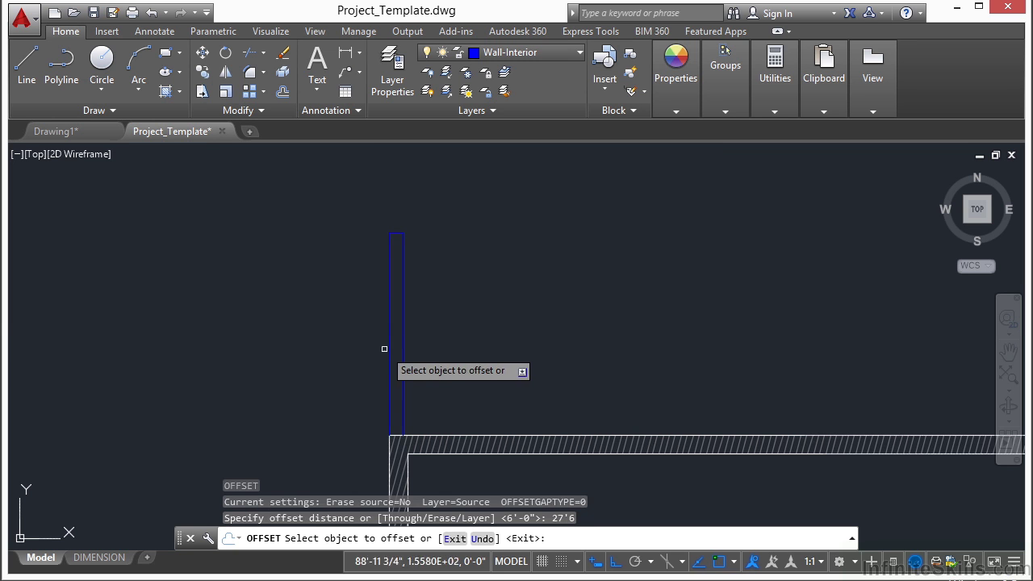
pyautogui.click(402, 331)
pyautogui.scroll(-3, 403, 332)
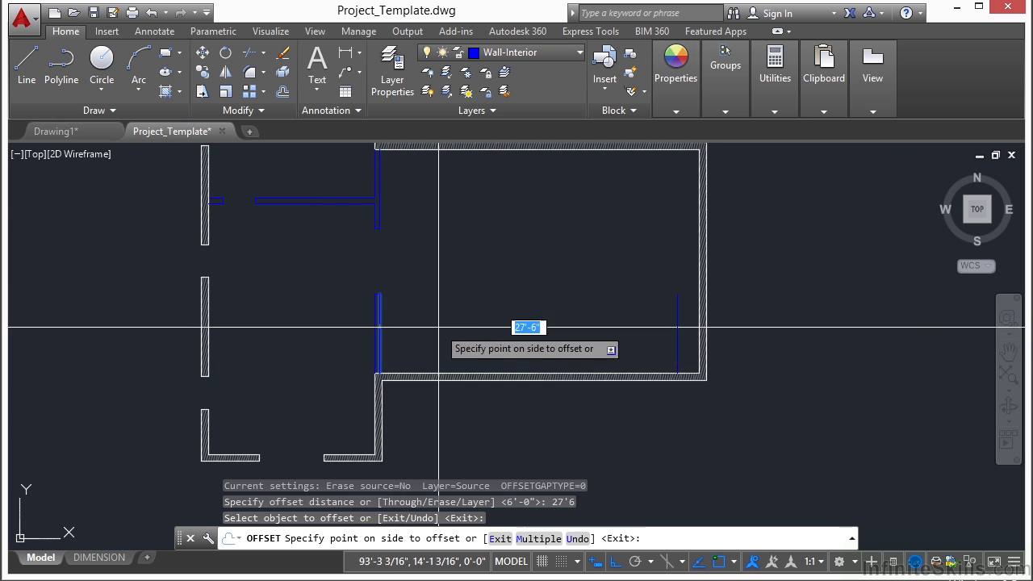
pyautogui.click(548, 327)
pyautogui.press('Return')
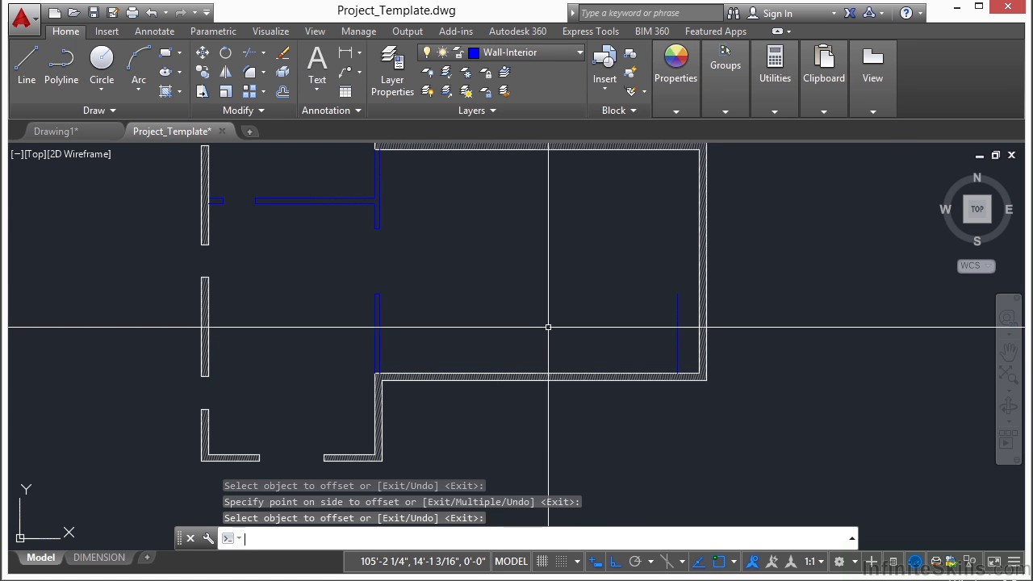
# - Extend the new vertical line near the wing's east end up to the inner edge of the upper exterior wall
pyautogui.write('ex')
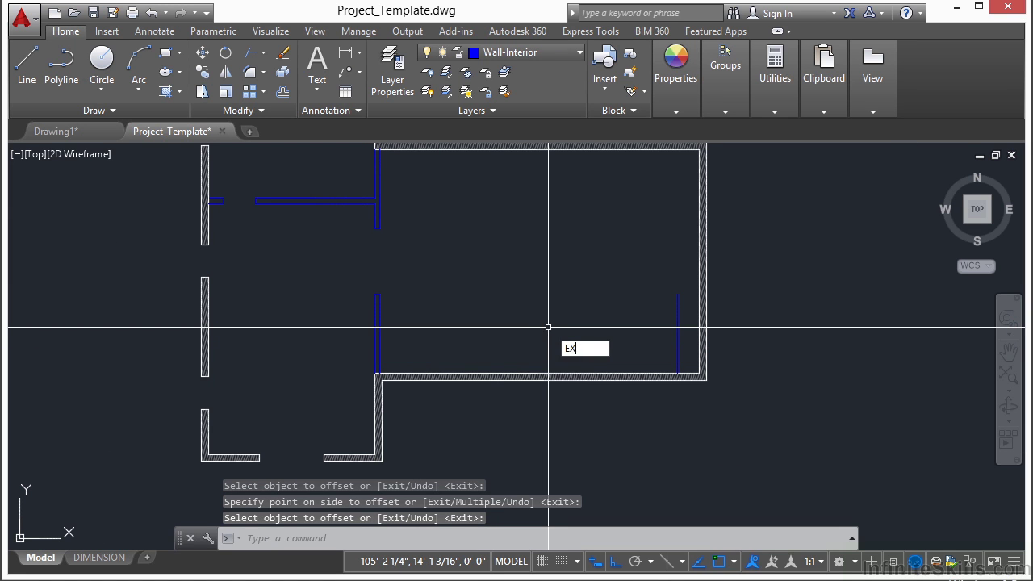
pyautogui.press('Return')
pyautogui.moveTo(715, 197); pyautogui.dragTo(707, 258, button='middle')
pyautogui.scroll(4, 645, 210)
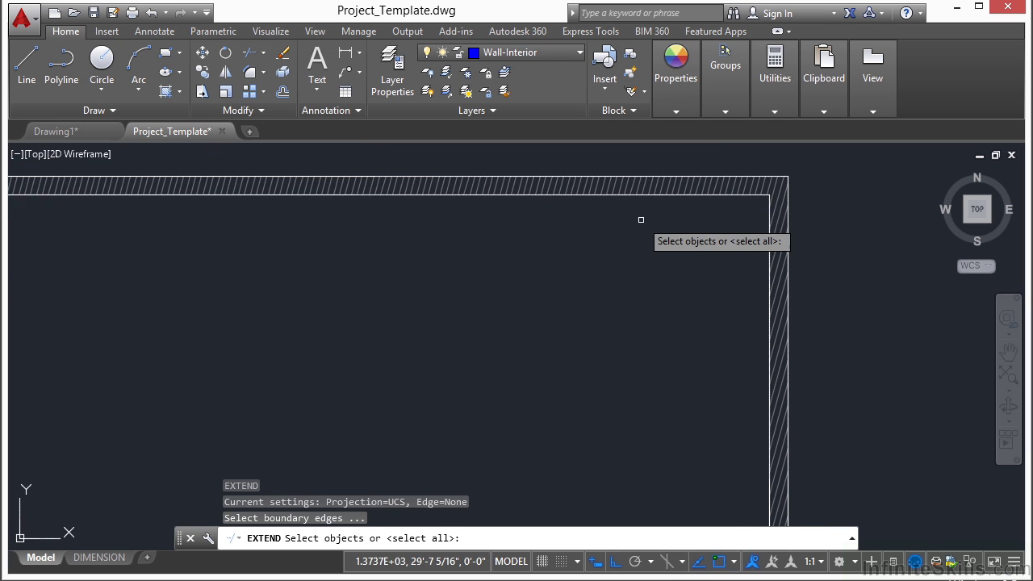
pyautogui.click(651, 196)
pyautogui.press('Return')
pyautogui.moveTo(683, 414); pyautogui.dragTo(675, 203, button='middle')
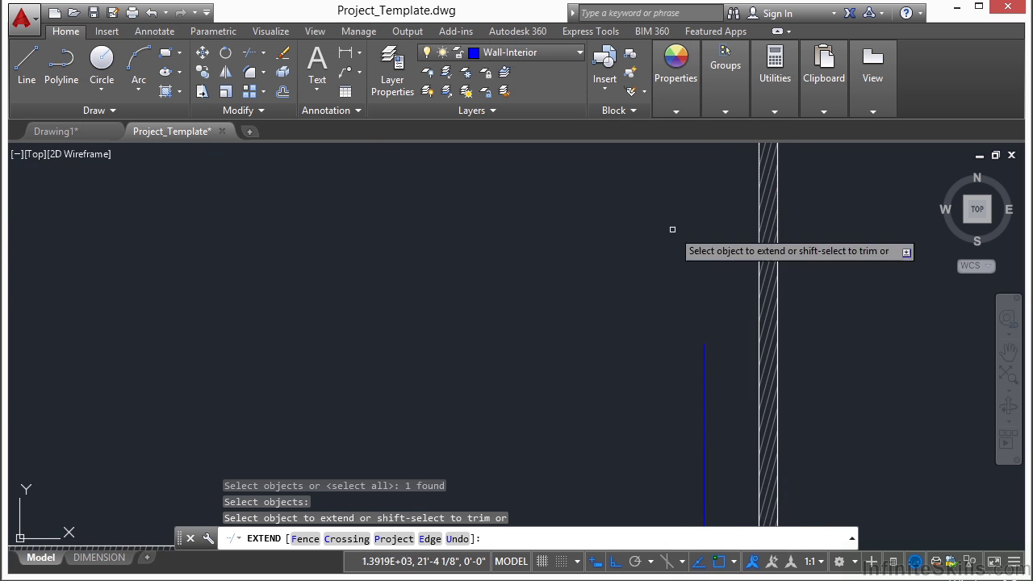
pyautogui.click(706, 355)
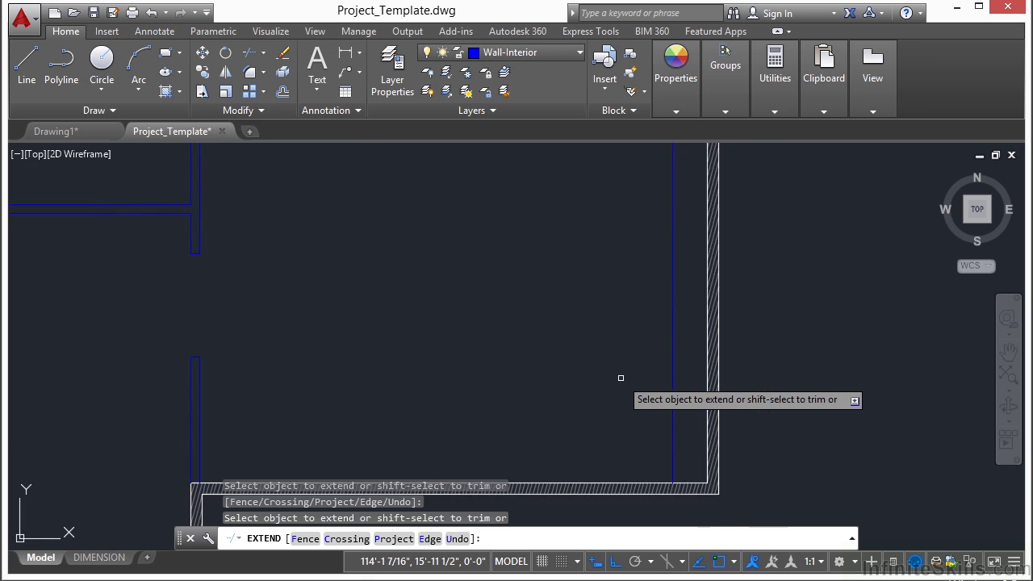
pyautogui.press('Return')
pyautogui.scroll(-3, 626, 346)
pyautogui.scroll(-2, 636, 335)
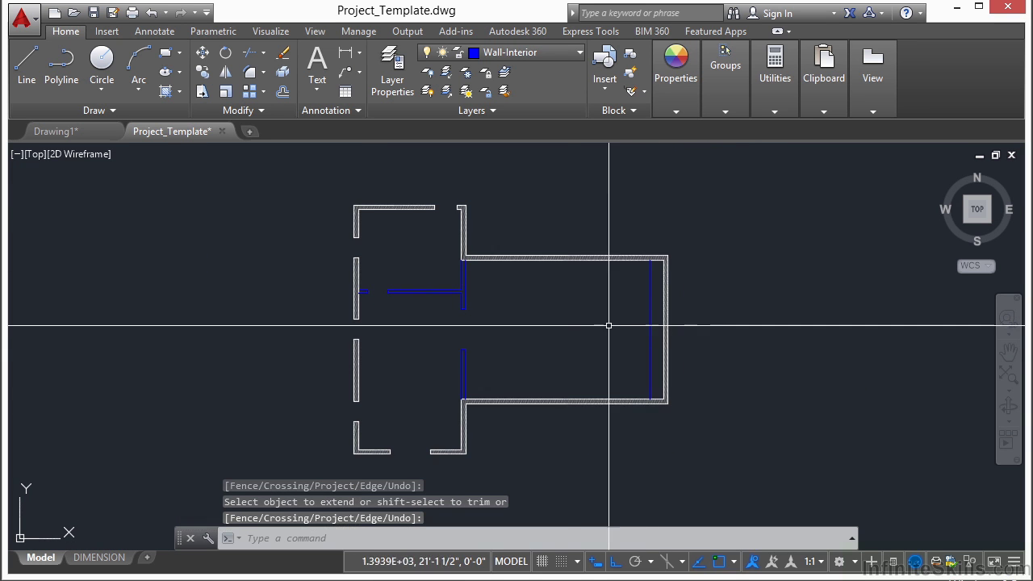
pyautogui.moveTo(557, 325); pyautogui.dragTo(567, 304, button='middle')
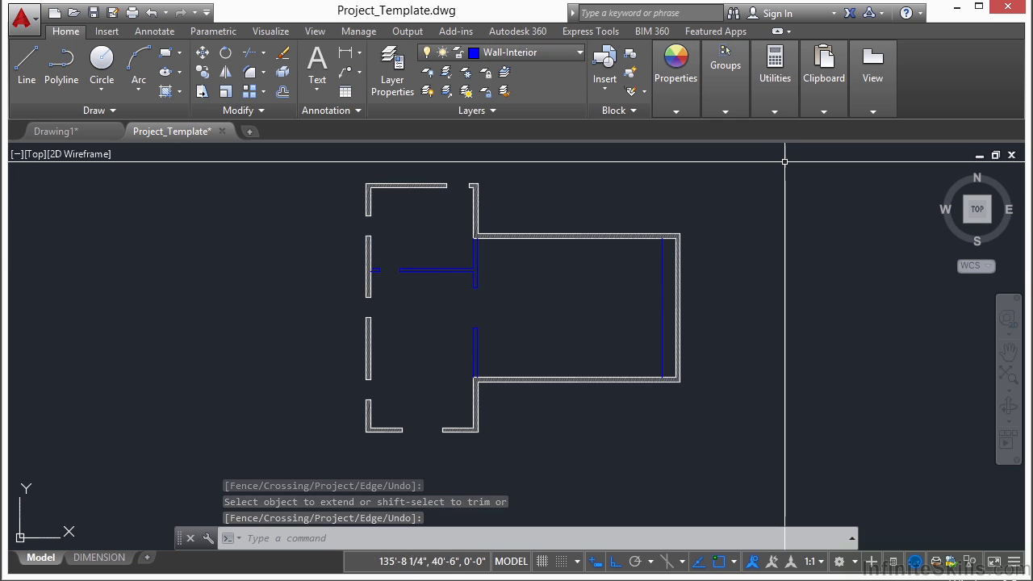